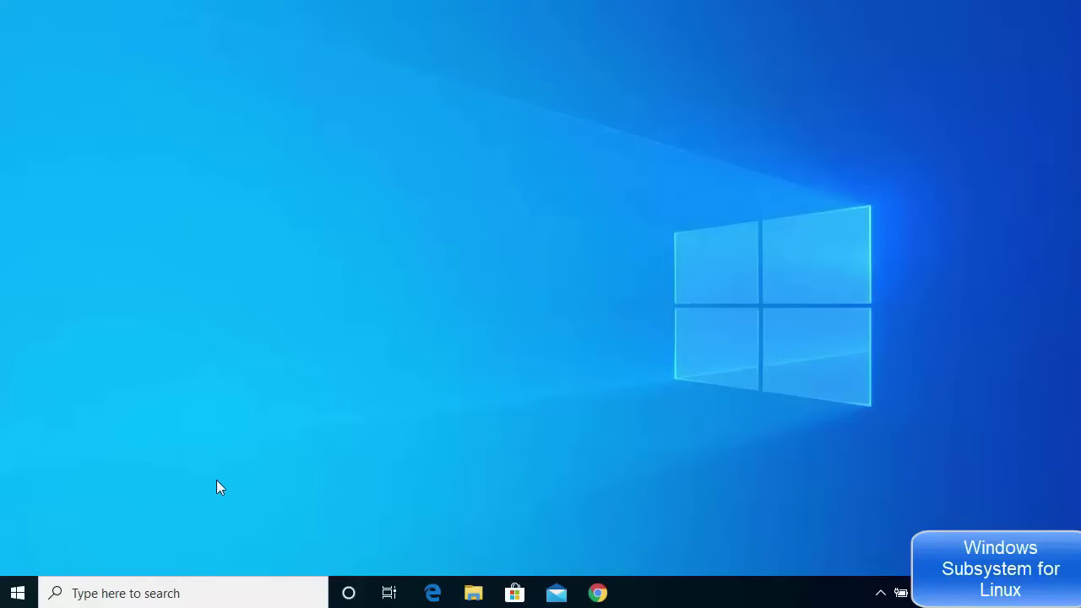
# Open the Windows Features dialog from the Programs and Features section of Control Panel
pyautogui.click(160, 594)
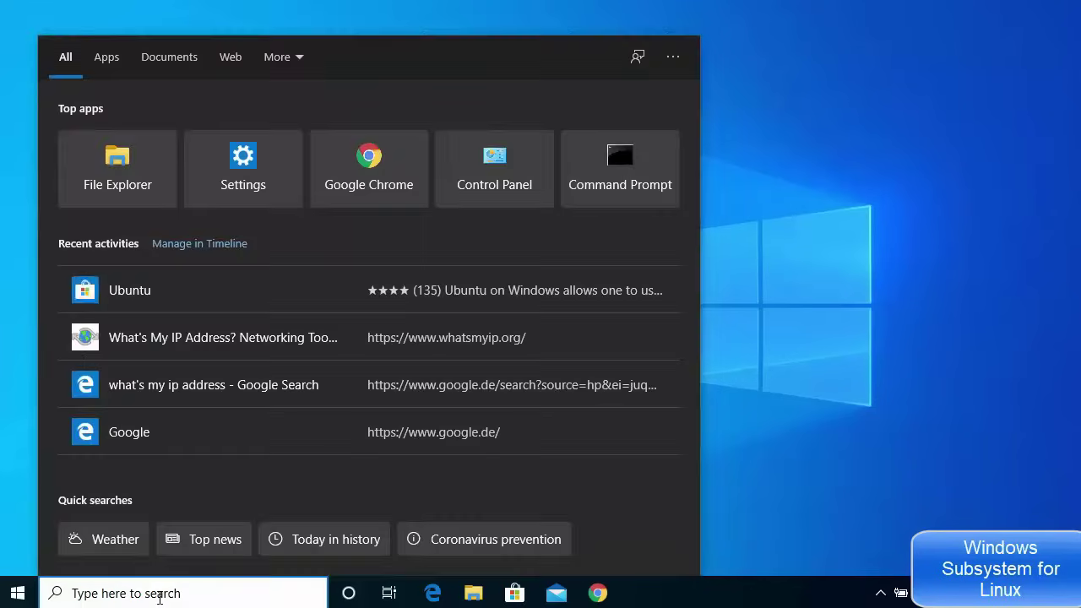
pyautogui.write('con')
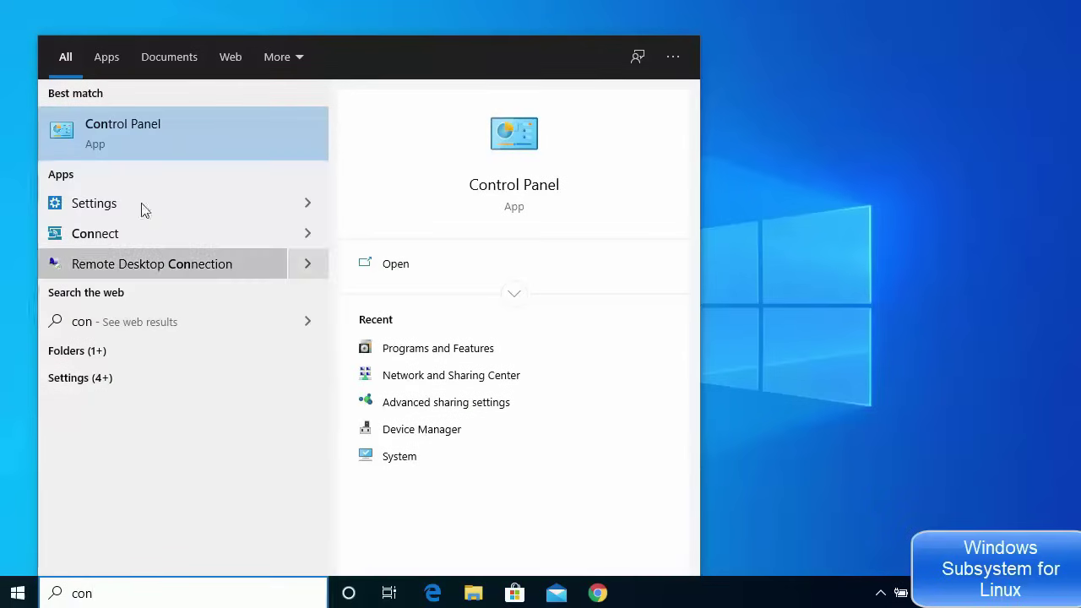
pyautogui.click(109, 130)
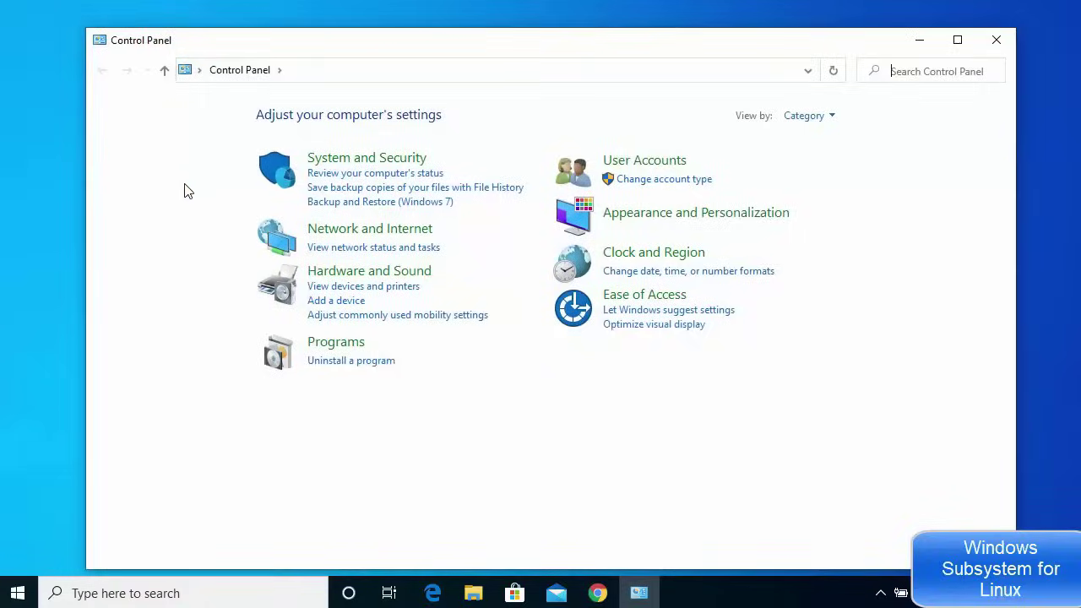
pyautogui.click(331, 349)
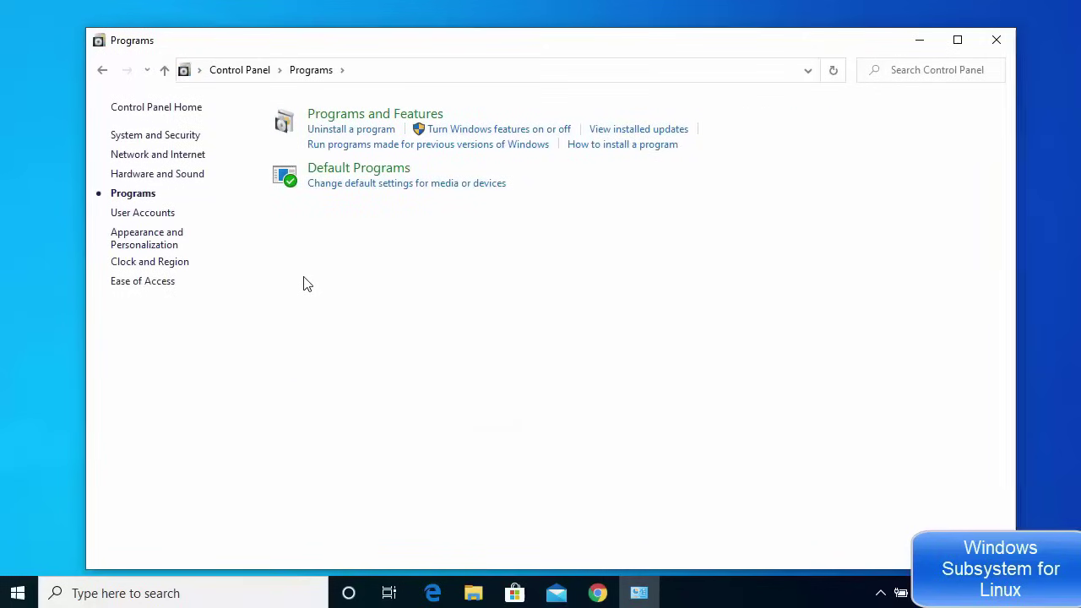
pyautogui.click(372, 116)
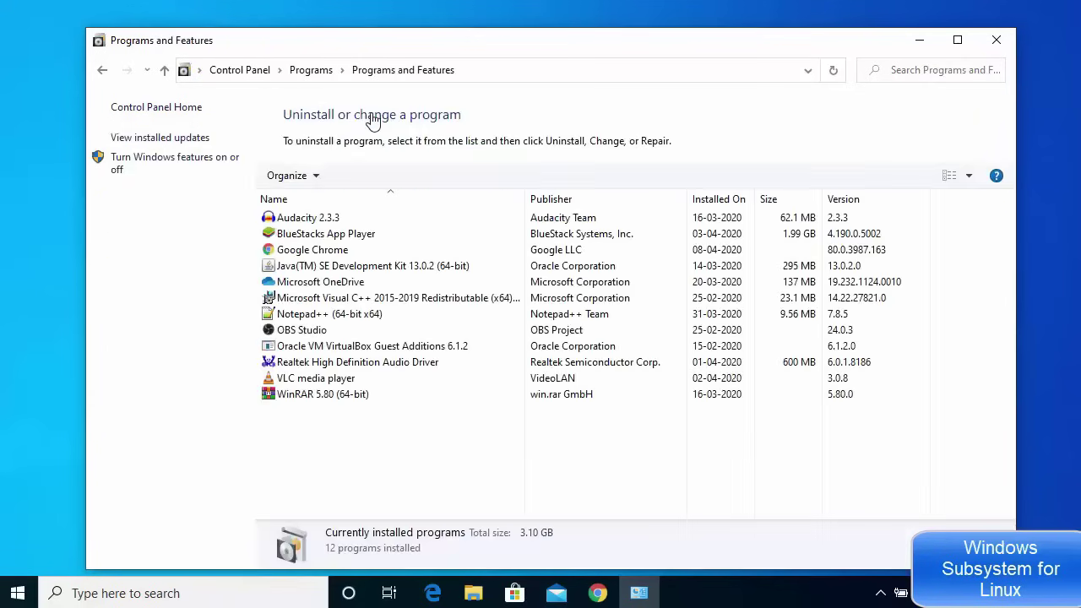
pyautogui.click(153, 166)
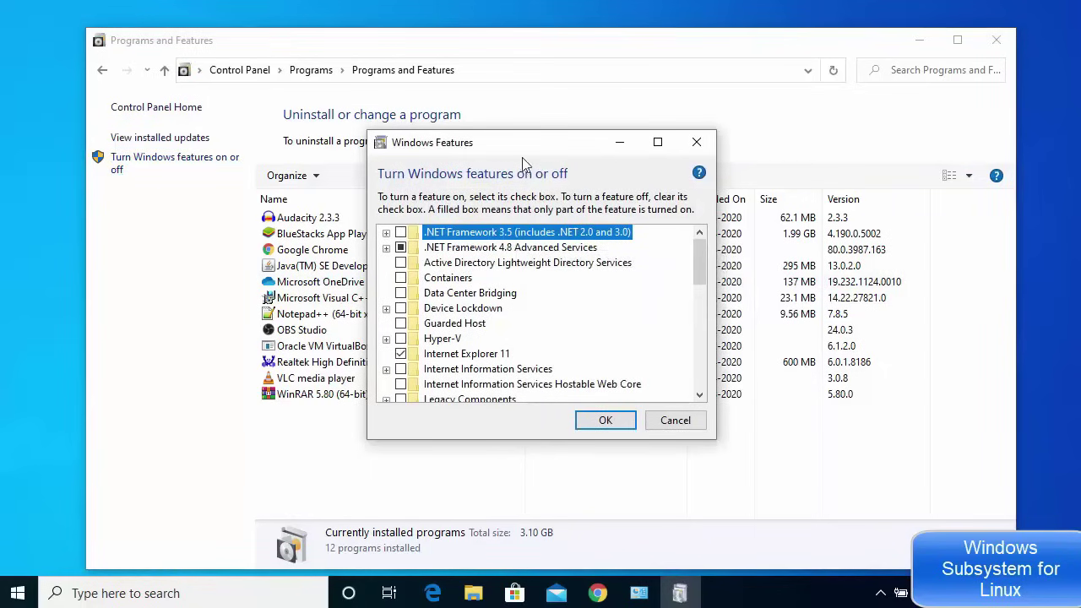
# Search Windows for "turn win" and open the Turn Windows features on or off result
pyautogui.click(163, 593)
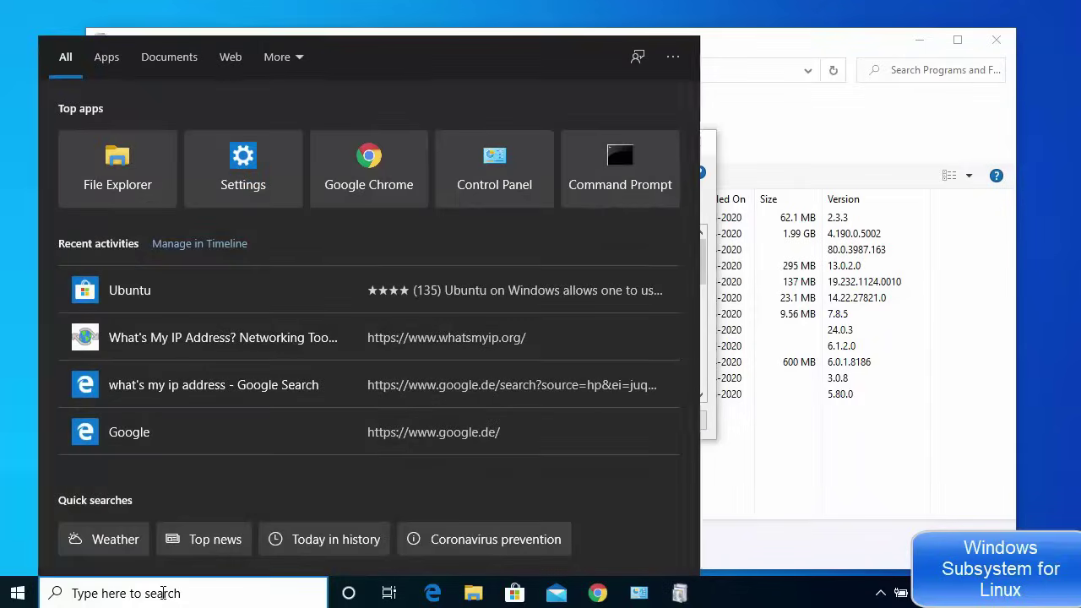
pyautogui.write('tun')
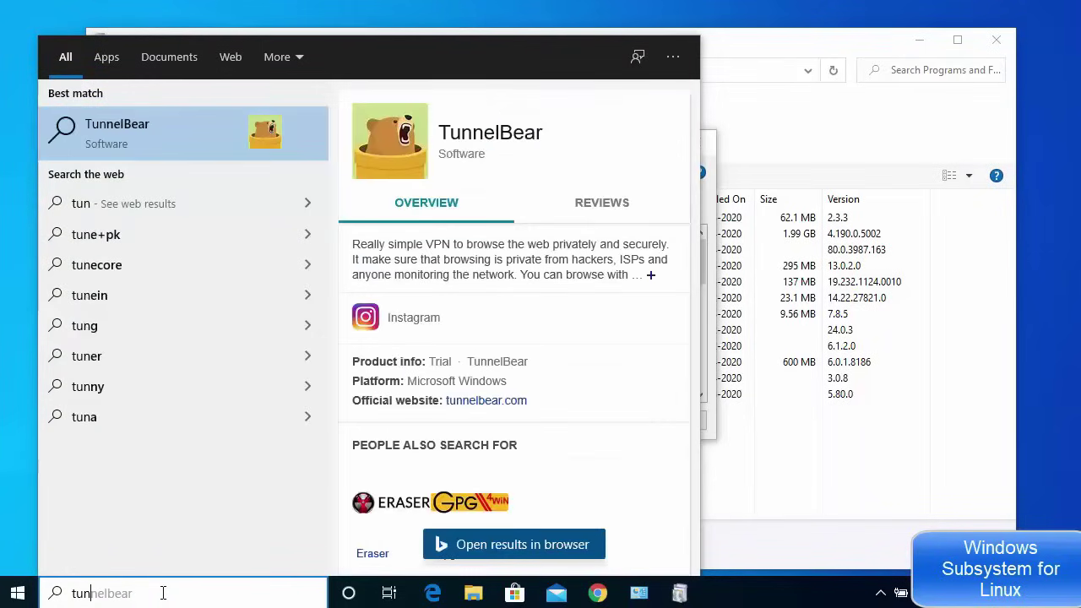
pyautogui.press('BackSpace')
pyautogui.write('rn wi')
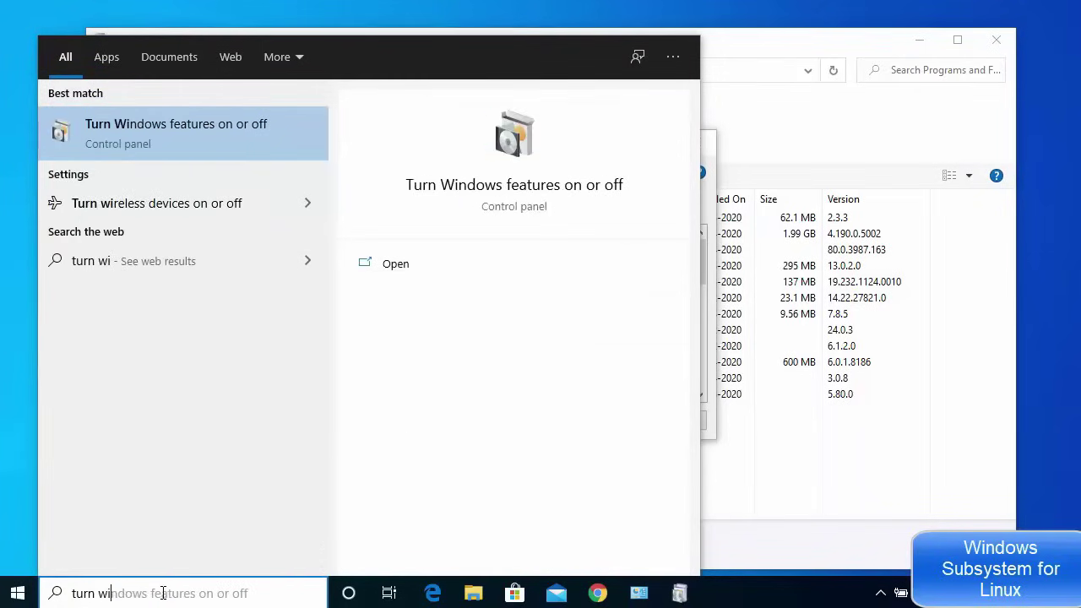
pyautogui.write('n')
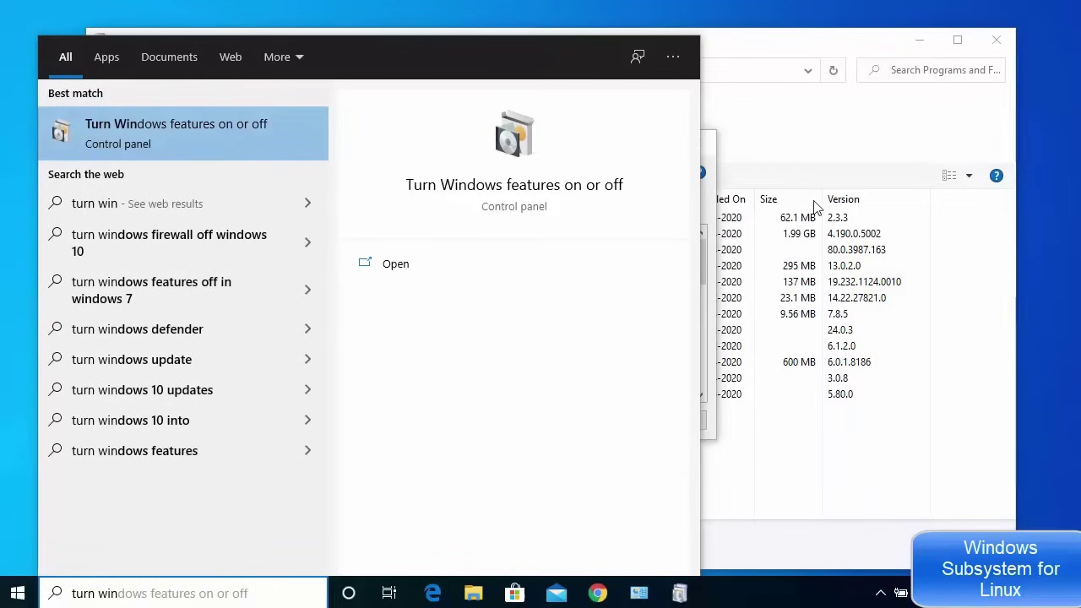
pyautogui.press('Return')
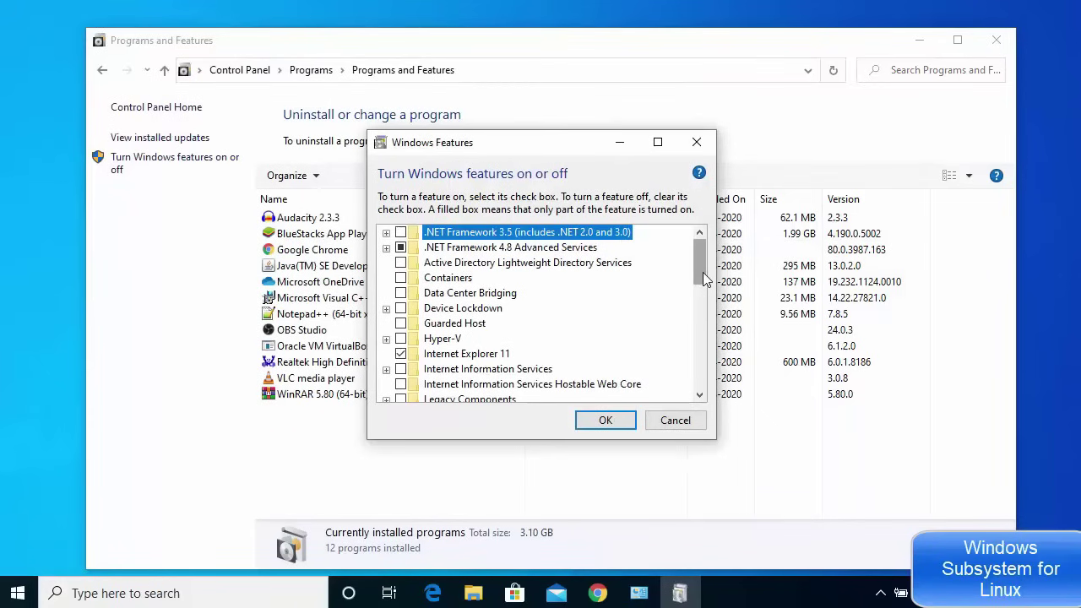
# Enable the Windows Subsystem for Linux feature, apply the change and restart the computer
pyautogui.moveTo(703, 272); pyautogui.dragTo(700, 391)
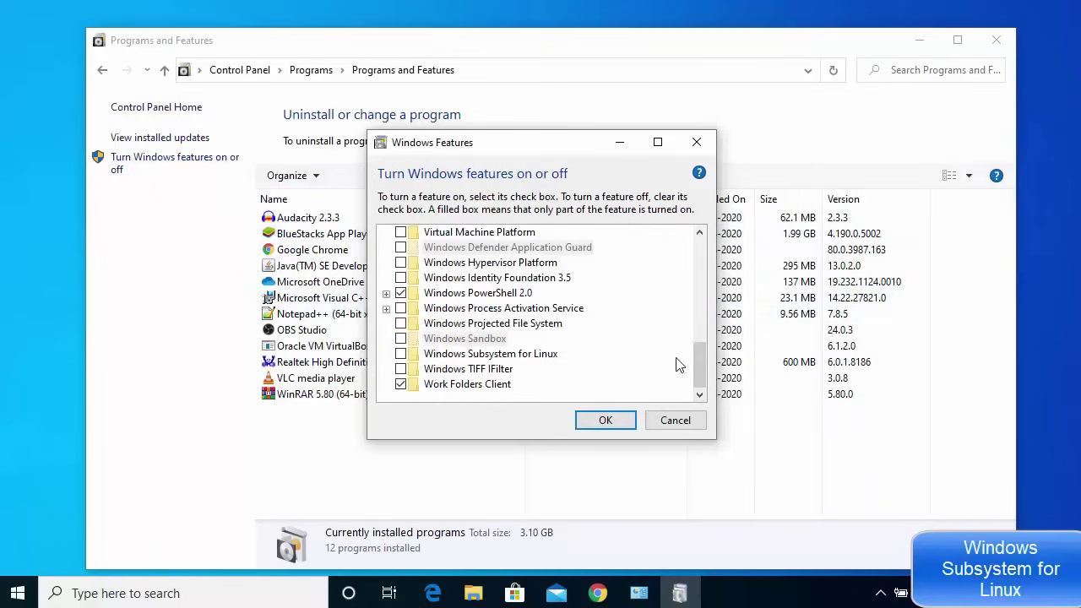
pyautogui.moveTo(700, 358); pyautogui.dragTo(697, 380)
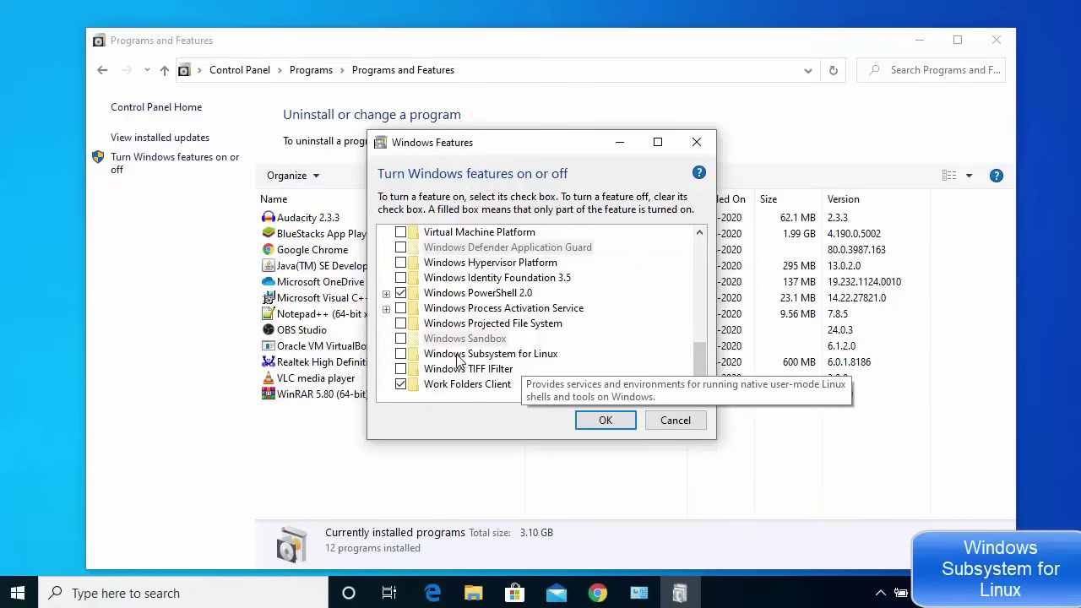
pyautogui.click(402, 354)
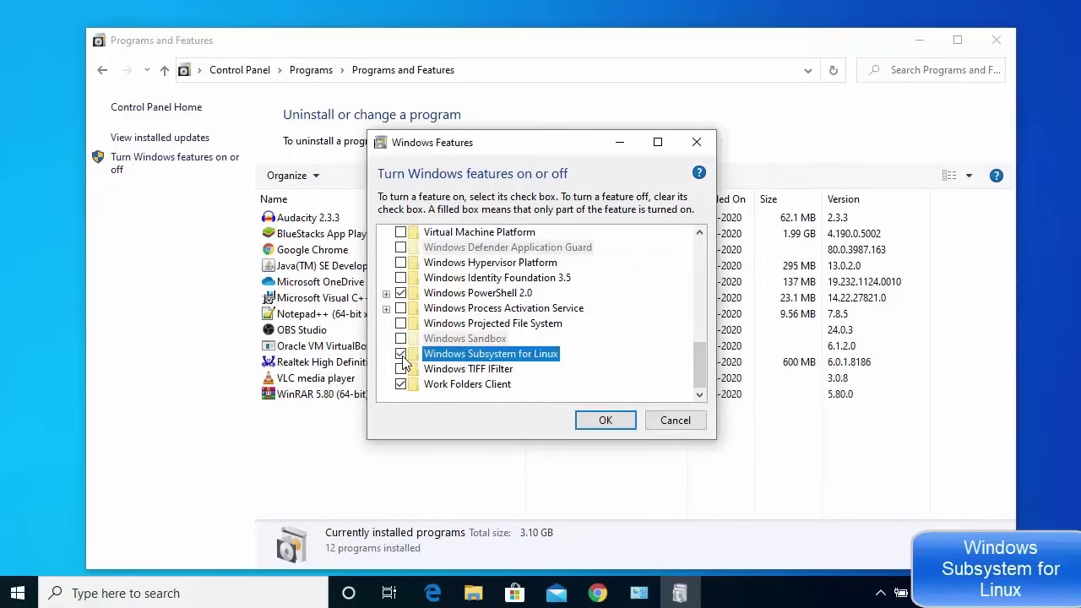
pyautogui.click(601, 422)
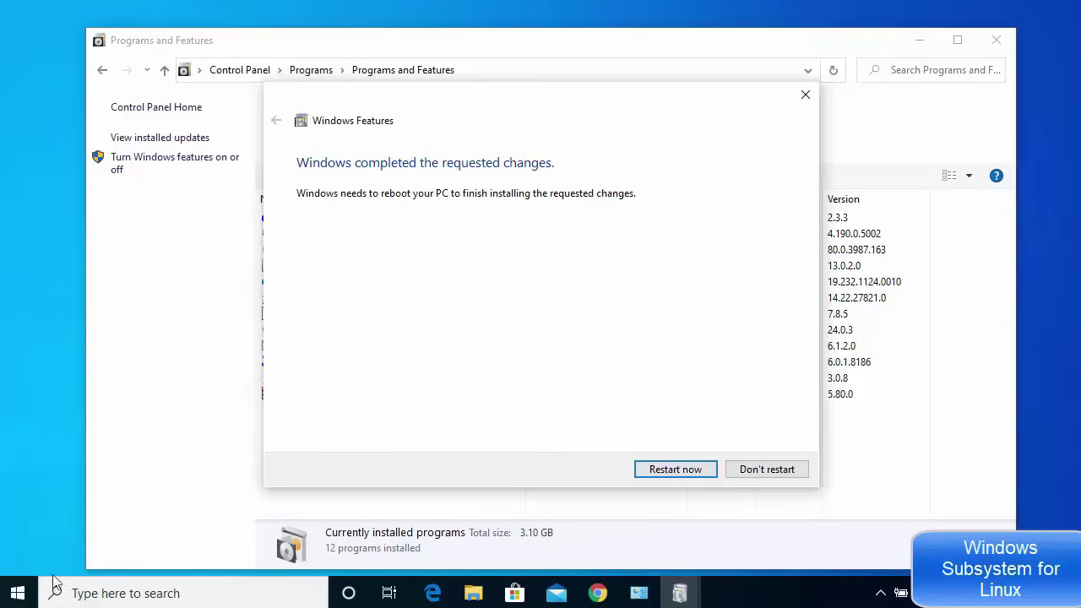
pyautogui.click(667, 469)
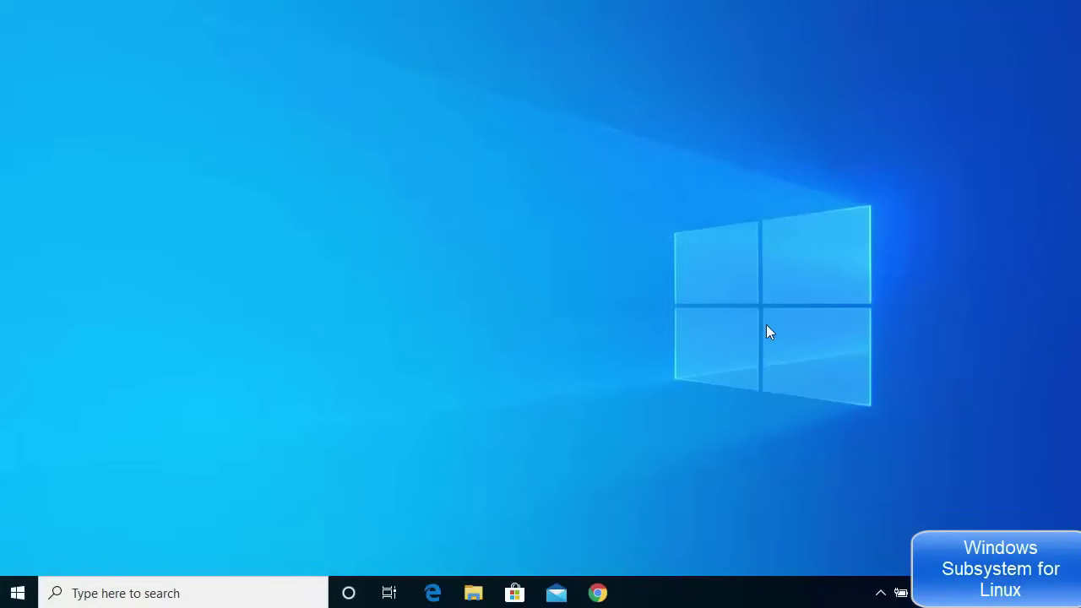
# Open Command Prompt by searching for "cmd" and run the bash command
pyautogui.click(154, 593)
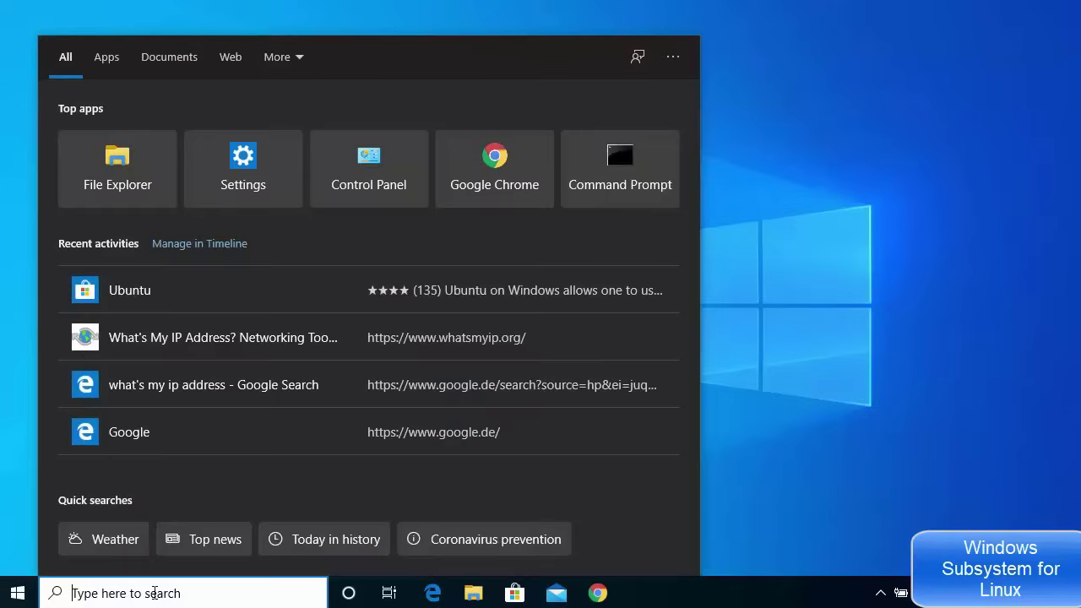
pyautogui.write('cmd')
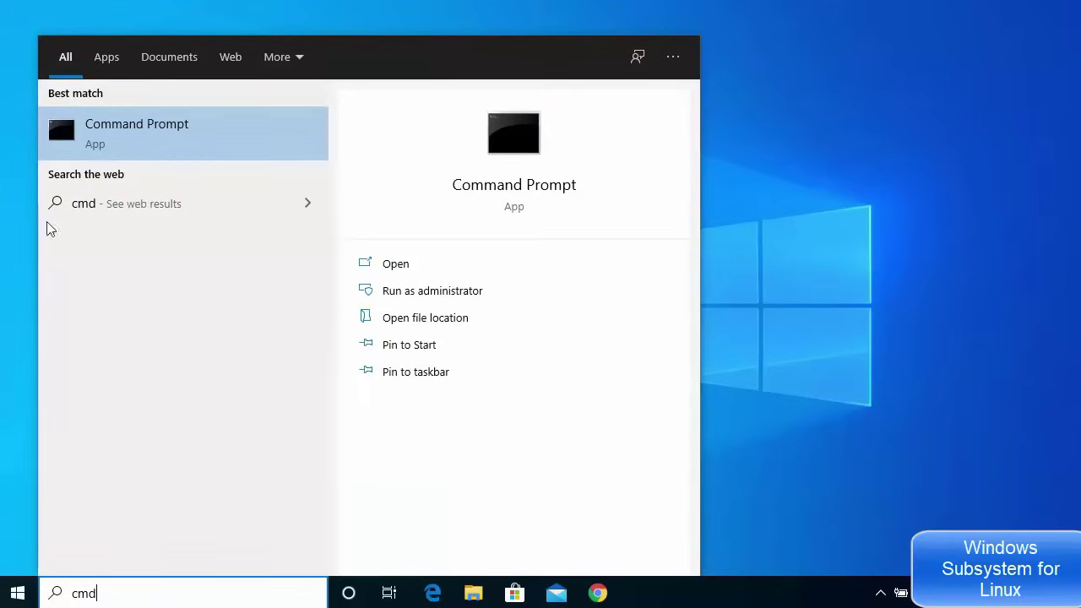
pyautogui.click(141, 133)
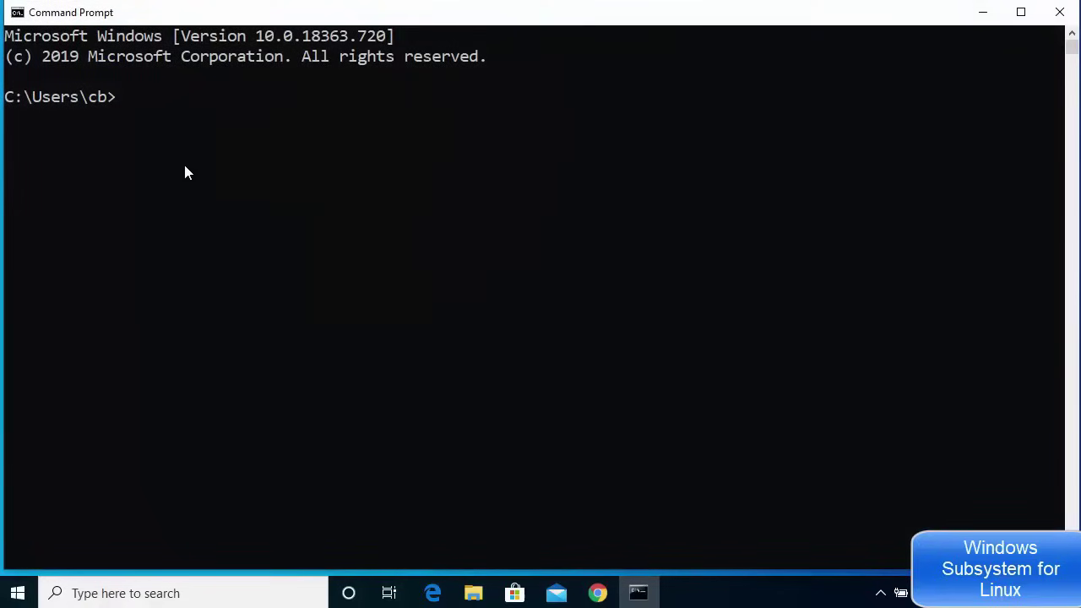
pyautogui.write('bash')
pyautogui.press('Return')
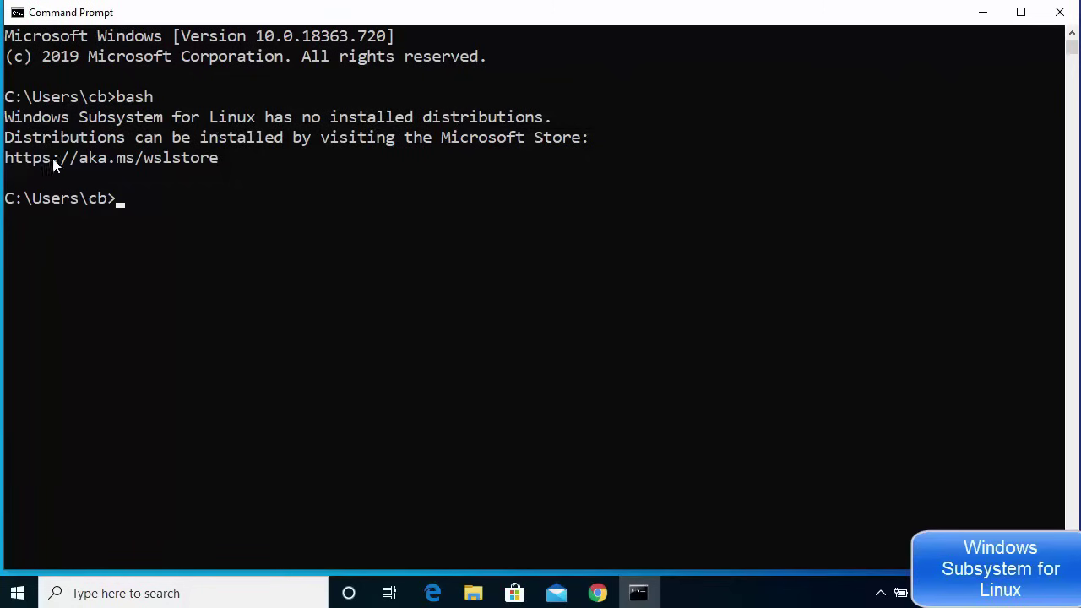
pyautogui.moveTo(7, 160)
pyautogui.mouseDown()
pyautogui.moveTo(214, 163)
pyautogui.moveTo(7, 159)
pyautogui.mouseUp()
pyautogui.press('Return')
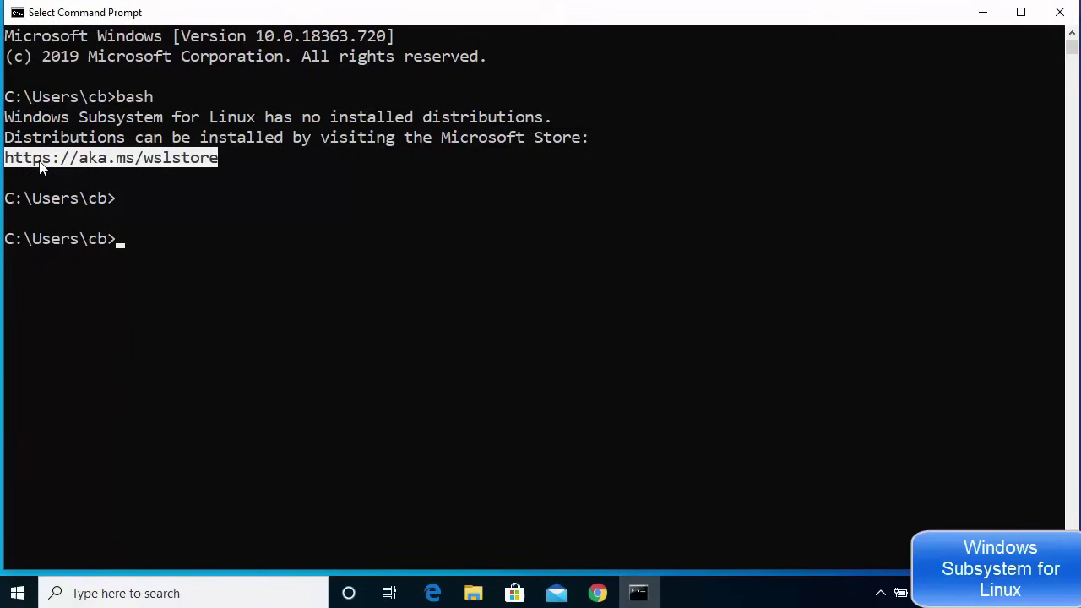
pyautogui.click(982, 13)
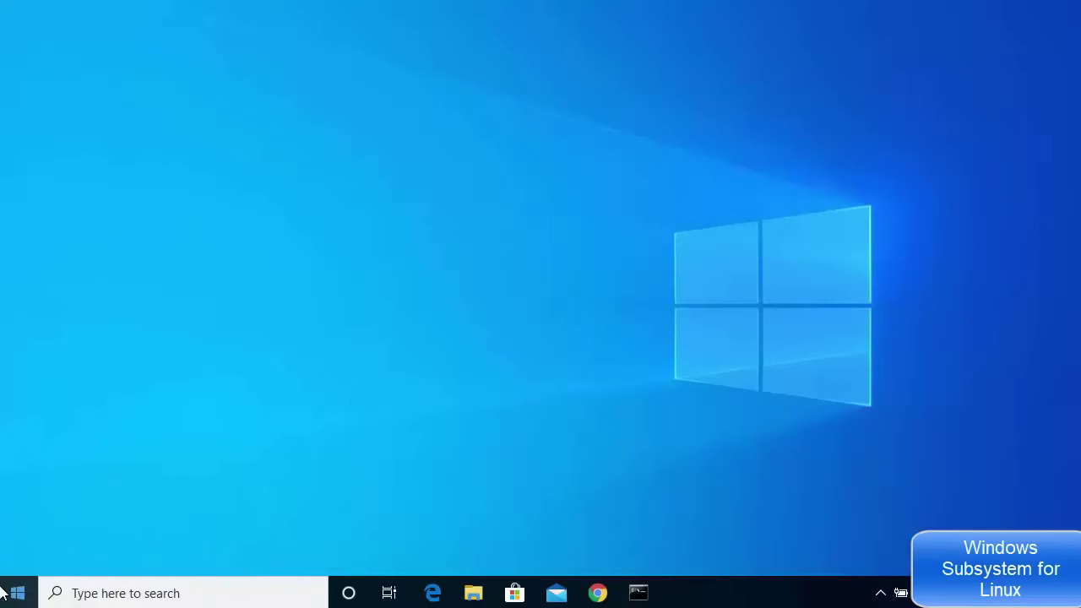
# Open Microsoft Store and search it for "linux"
pyautogui.click(19, 594)
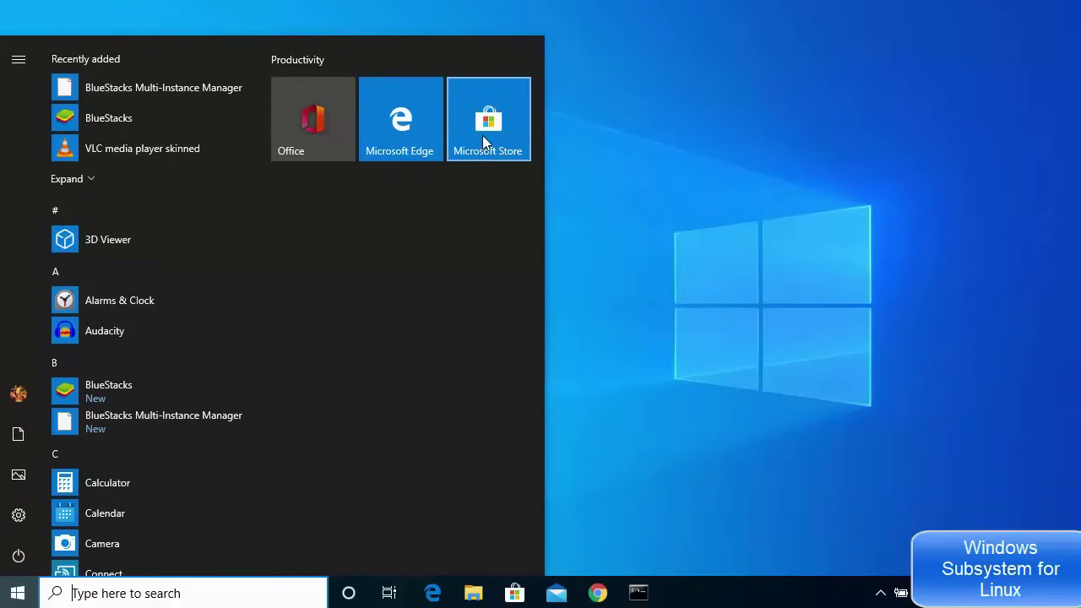
pyautogui.click(483, 136)
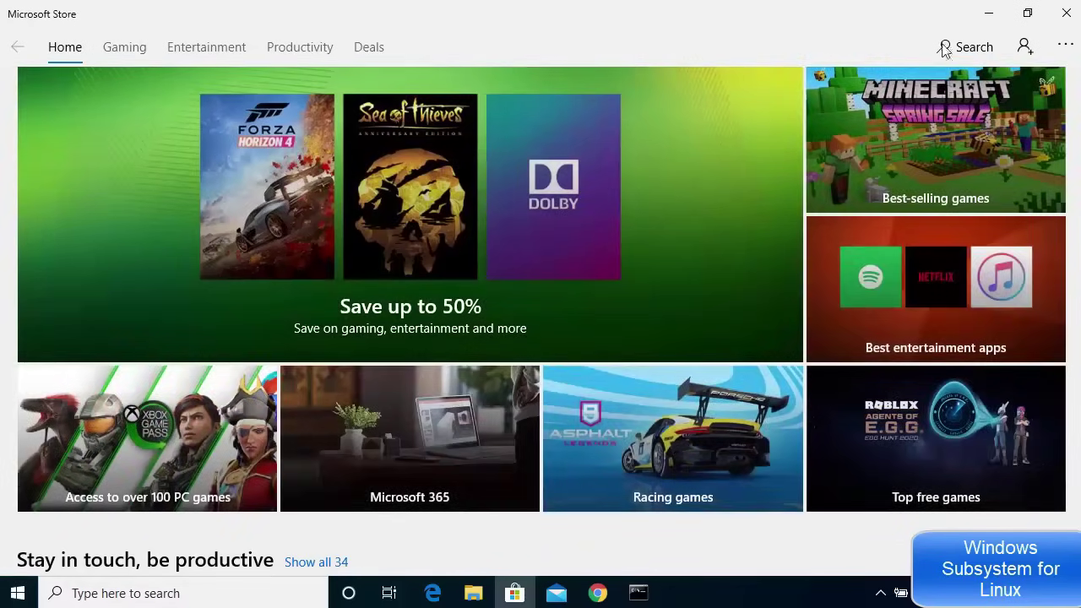
pyautogui.click(954, 47)
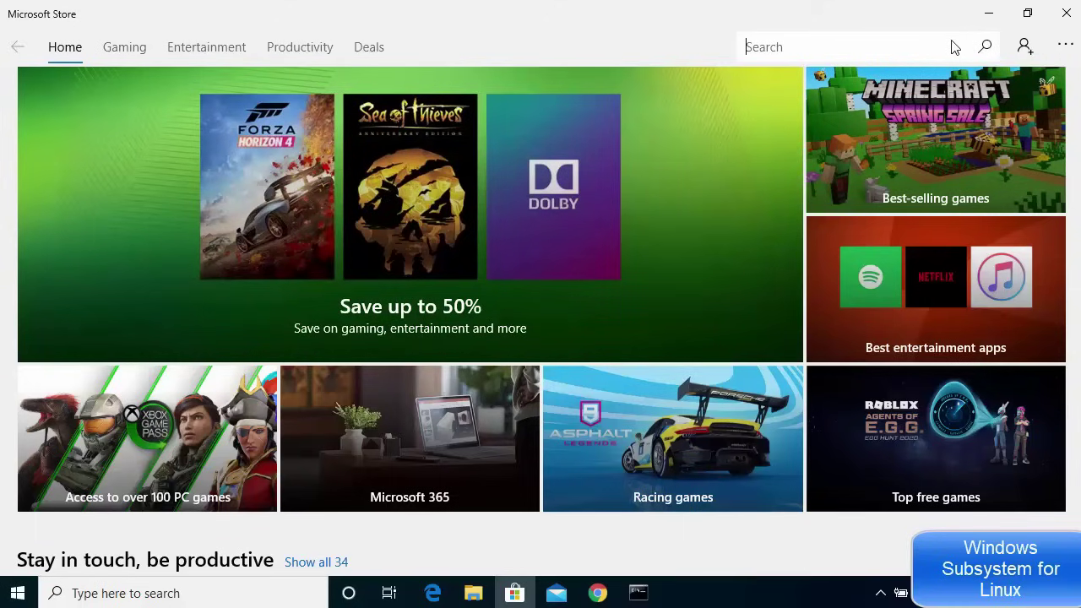
pyautogui.write('li')
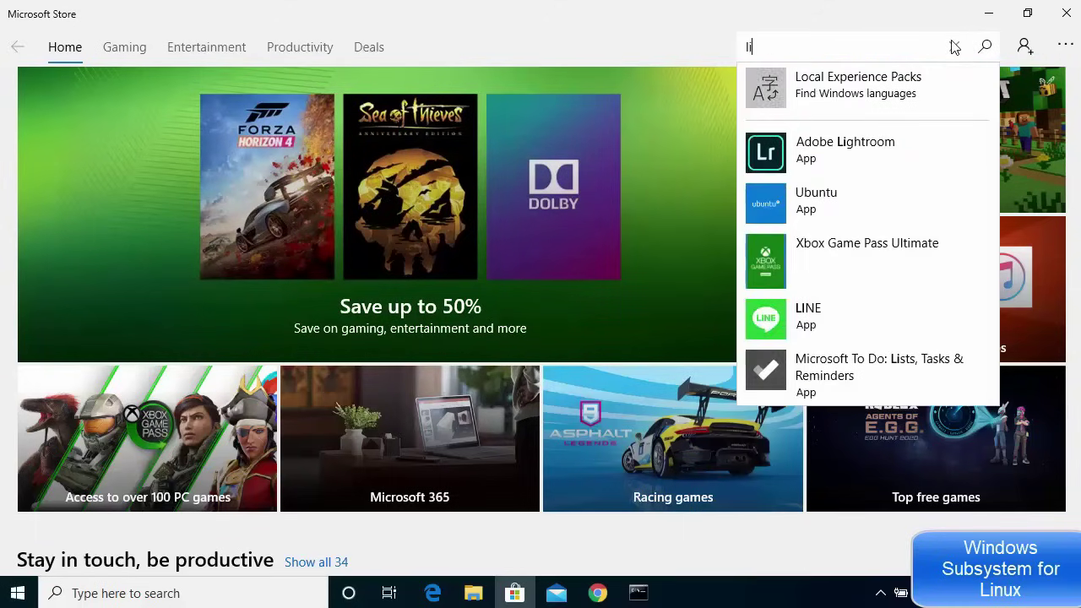
pyautogui.write('nux')
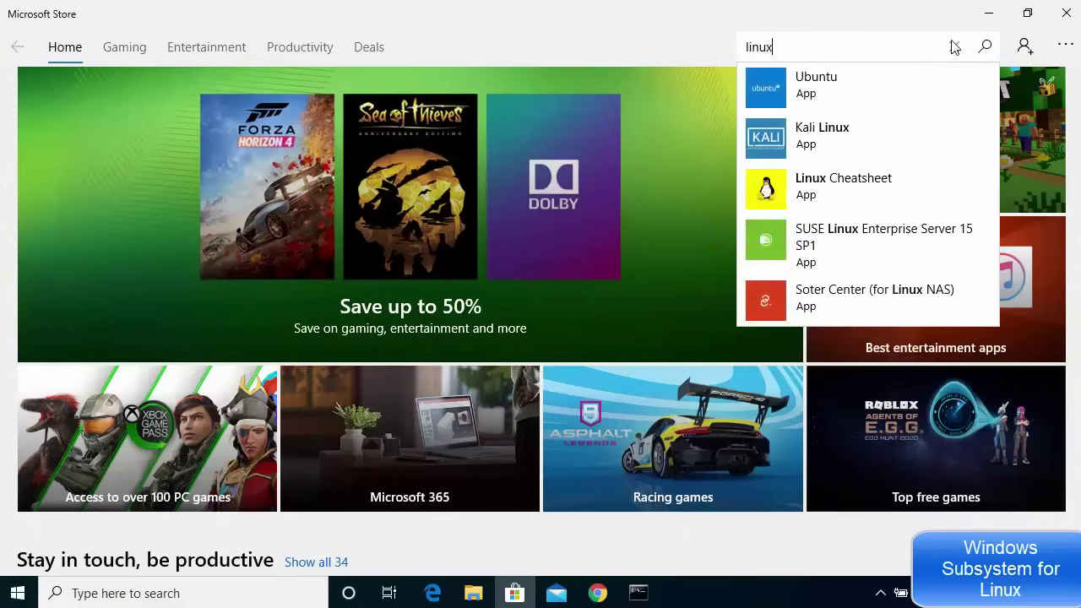
pyautogui.press('Return')
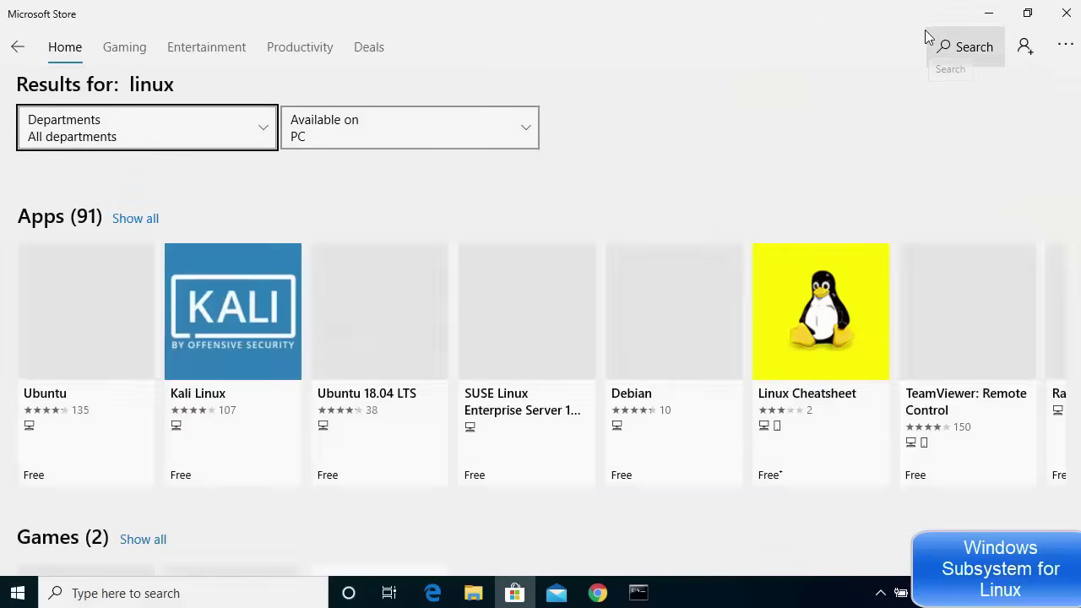
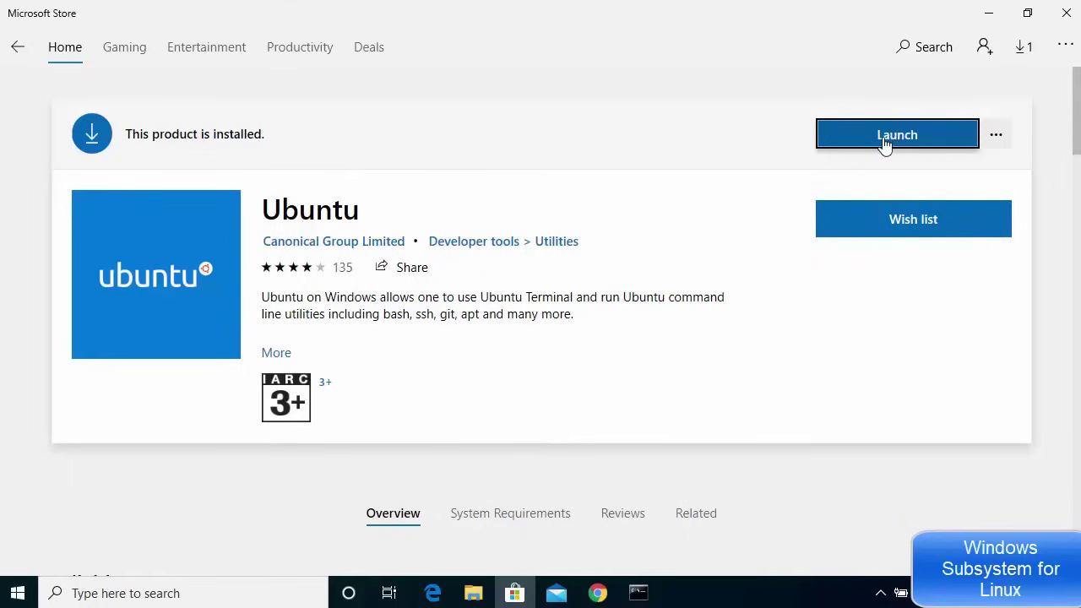
# Close Microsoft Store and launch the newly installed Ubuntu app to start its setup
pyautogui.click(1061, 21)
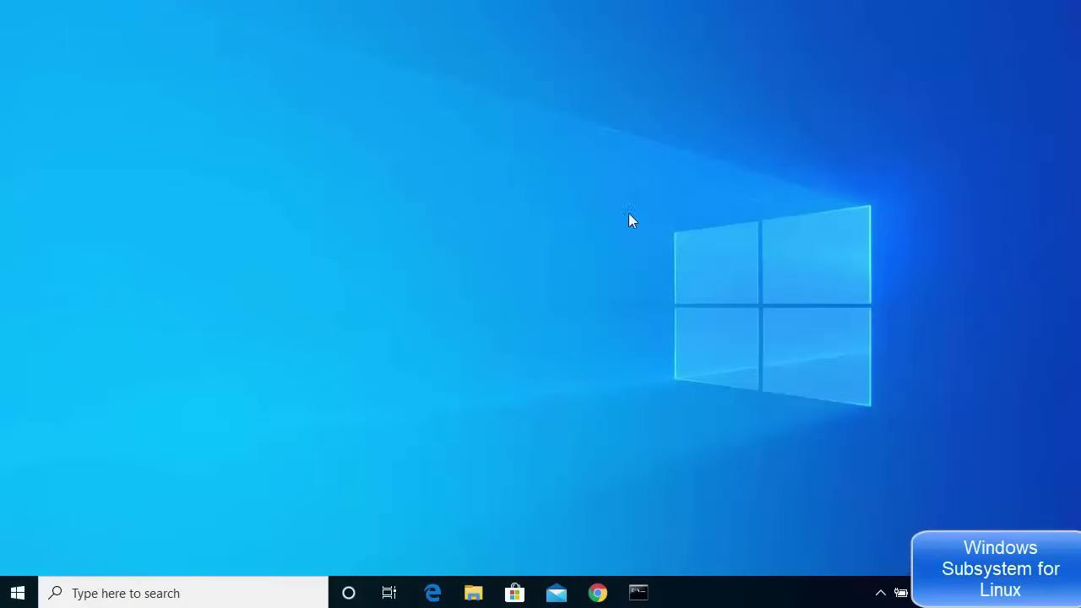
pyautogui.click(14, 599)
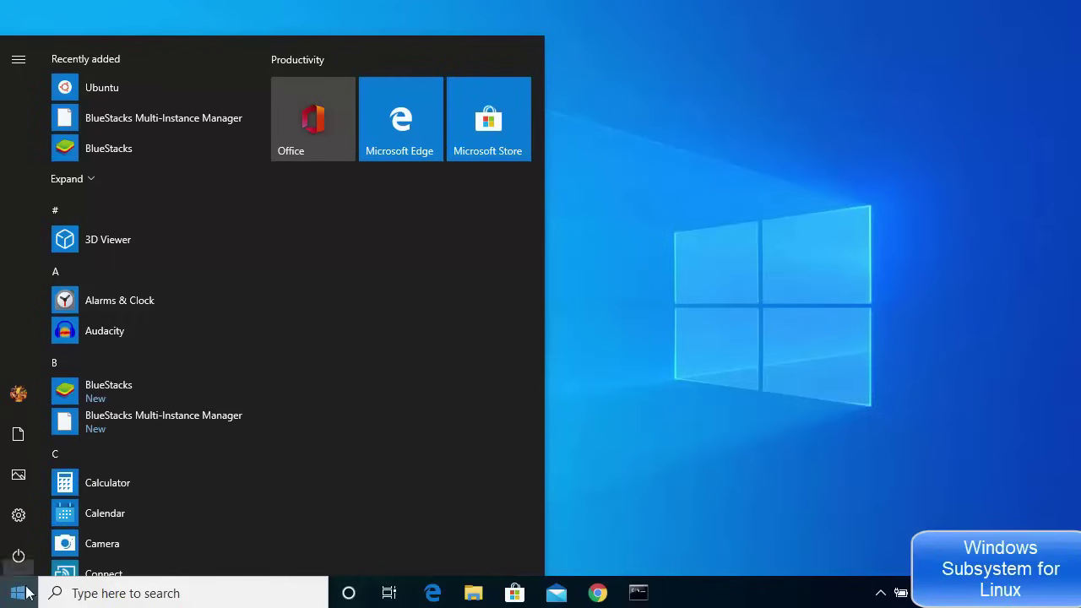
pyautogui.click(95, 90)
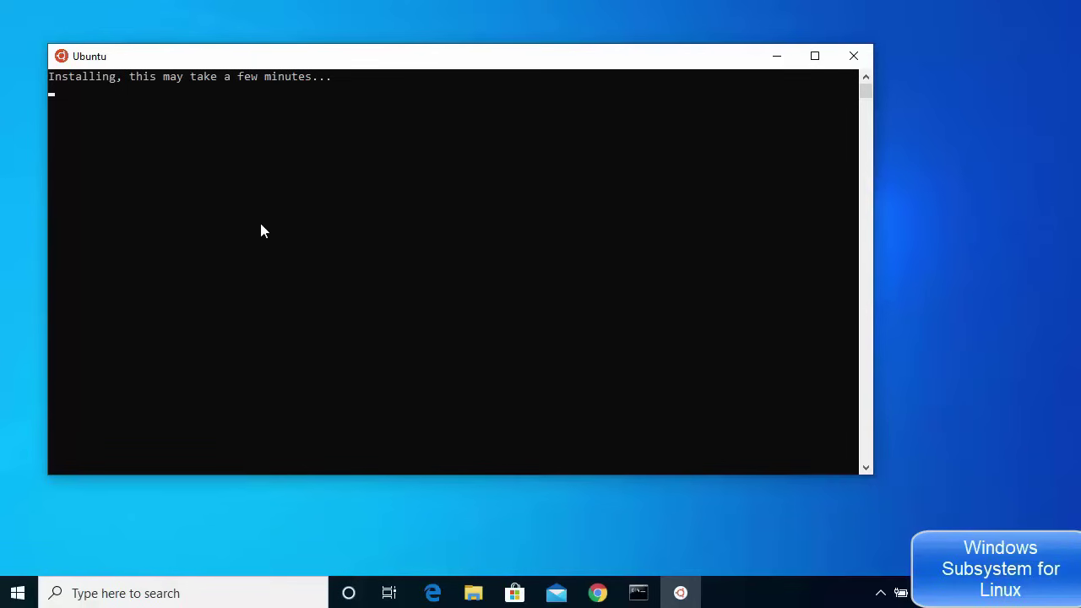
# Close the Command Prompt window and bring the Ubuntu setup window back into focus
pyautogui.click(635, 591)
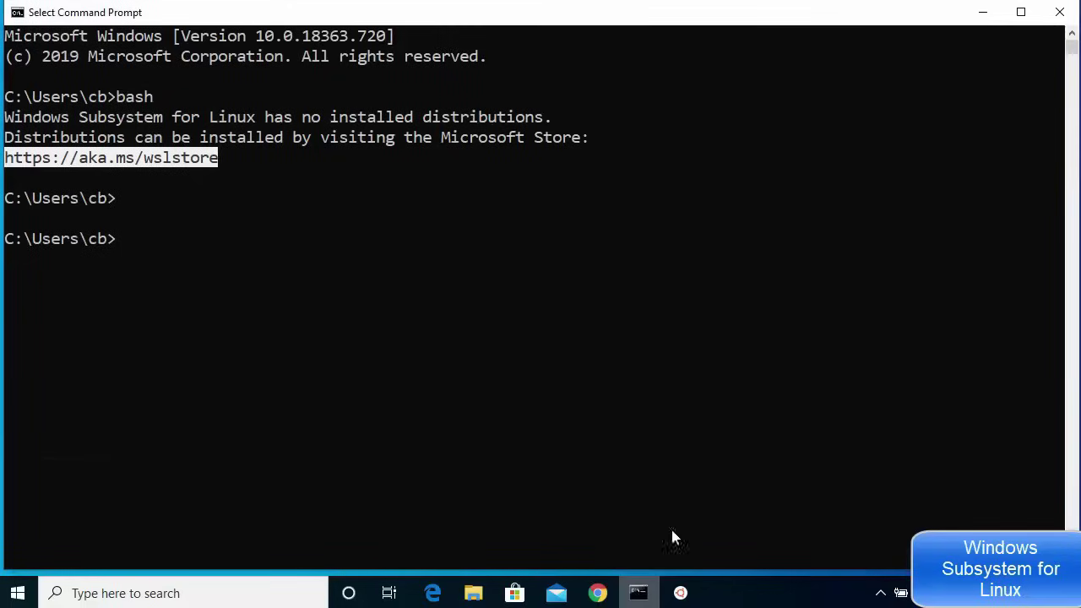
pyautogui.click(1057, 15)
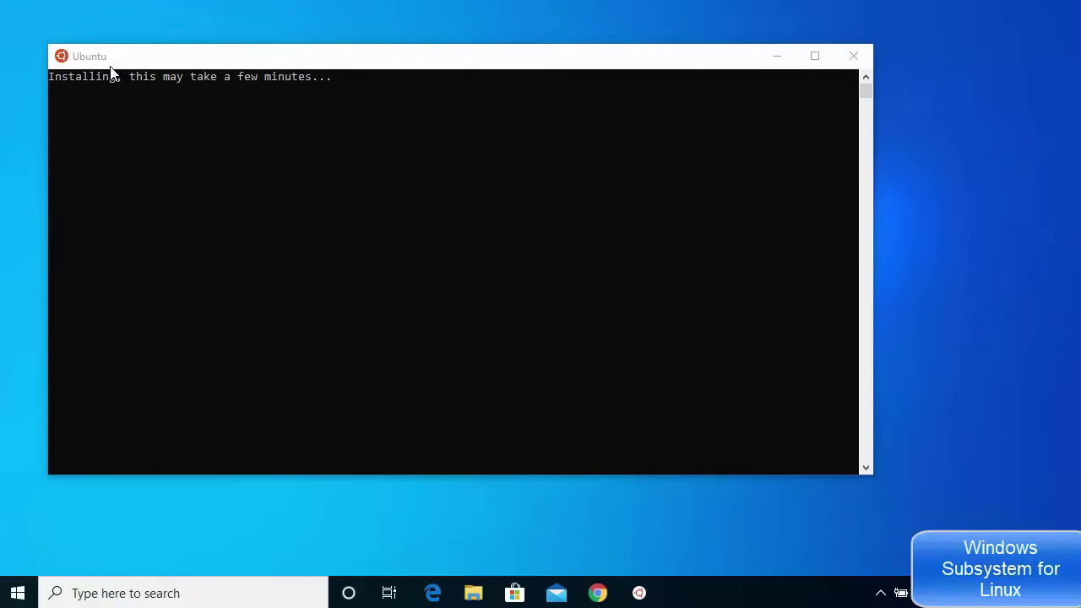
pyautogui.click(67, 56)
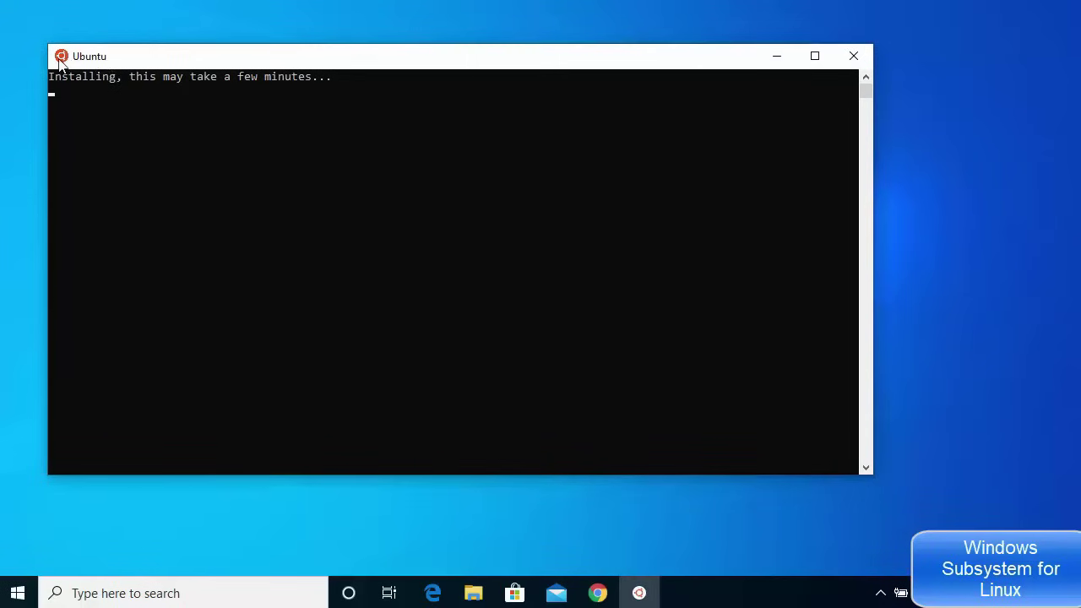
# Set the Ubuntu console's font size to 24 in its properties and maximize the window
pyautogui.click(60, 57)
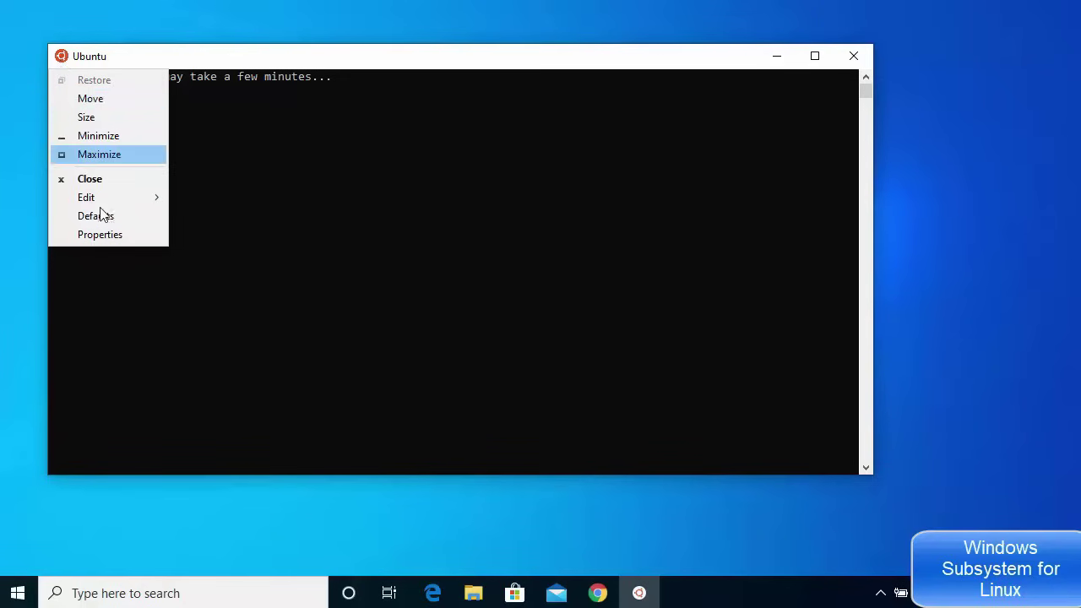
pyautogui.click(109, 235)
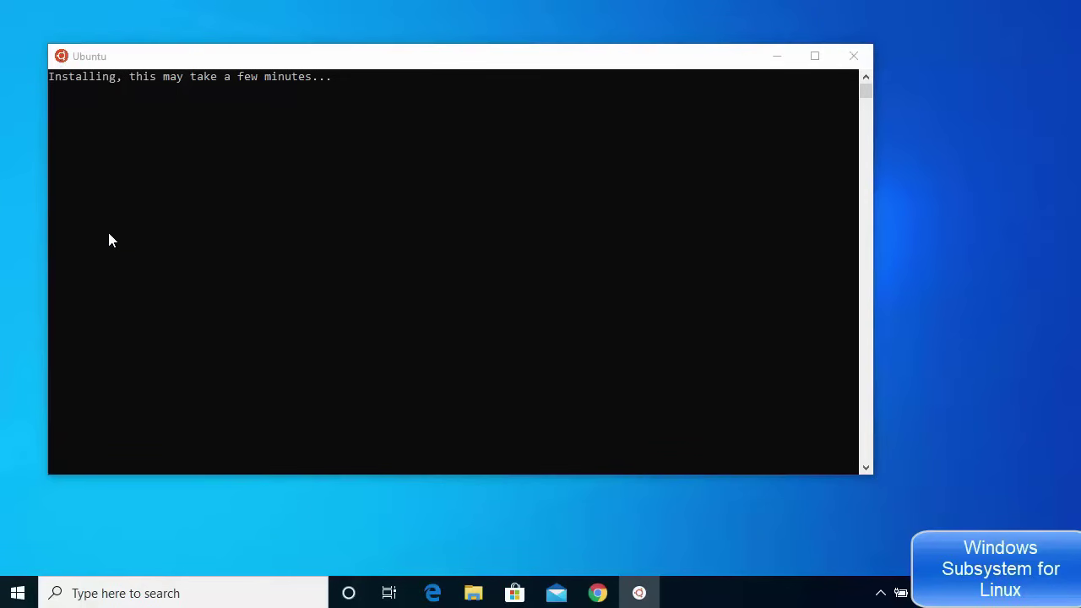
pyautogui.click(92, 179)
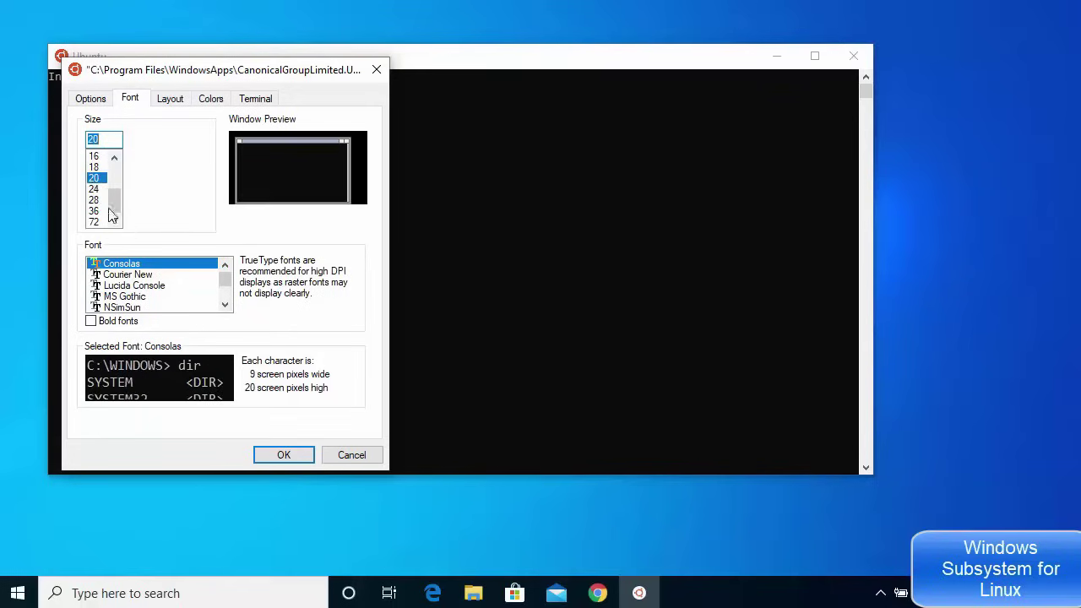
pyautogui.click(94, 189)
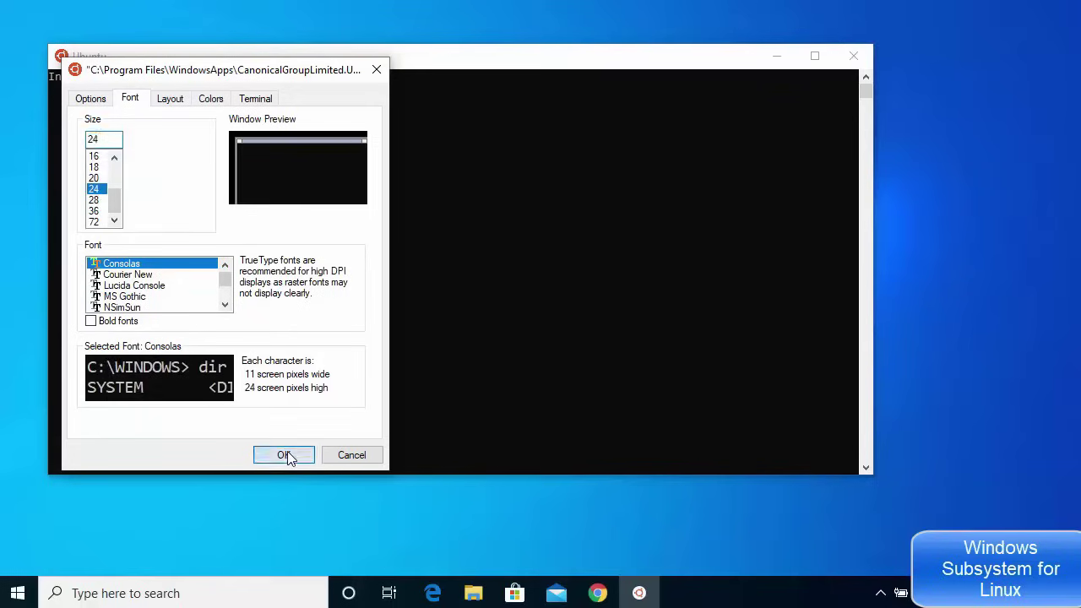
pyautogui.click(284, 454)
pyautogui.moveTo(510, 61); pyautogui.dragTo(485, 61)
pyautogui.doubleClick(486, 61)
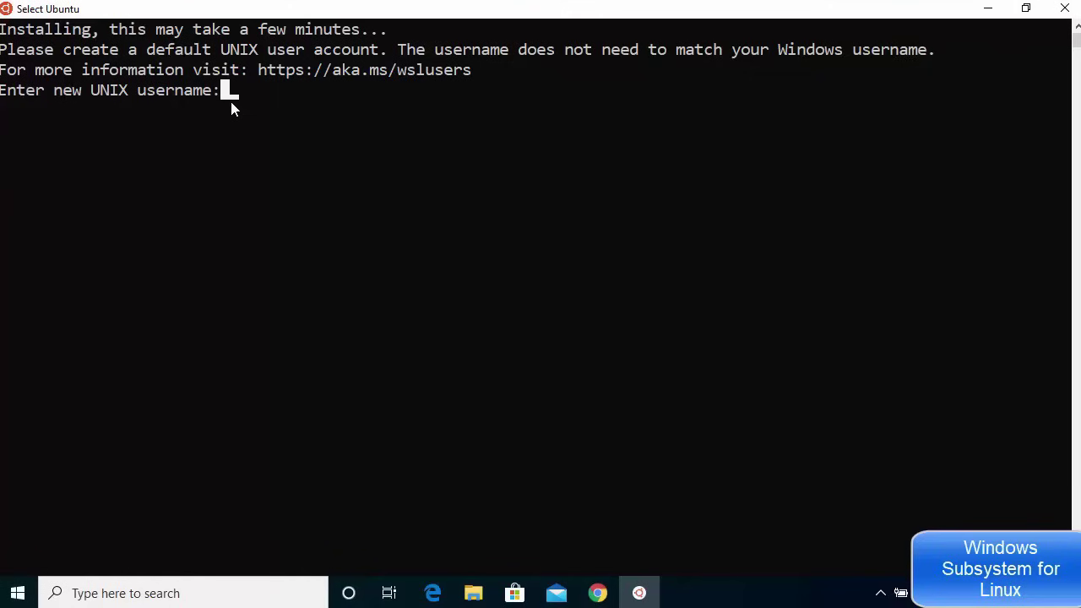
# Create the default UNIX account with username codebind, and enter and retype the new account password
pyautogui.write('cod')
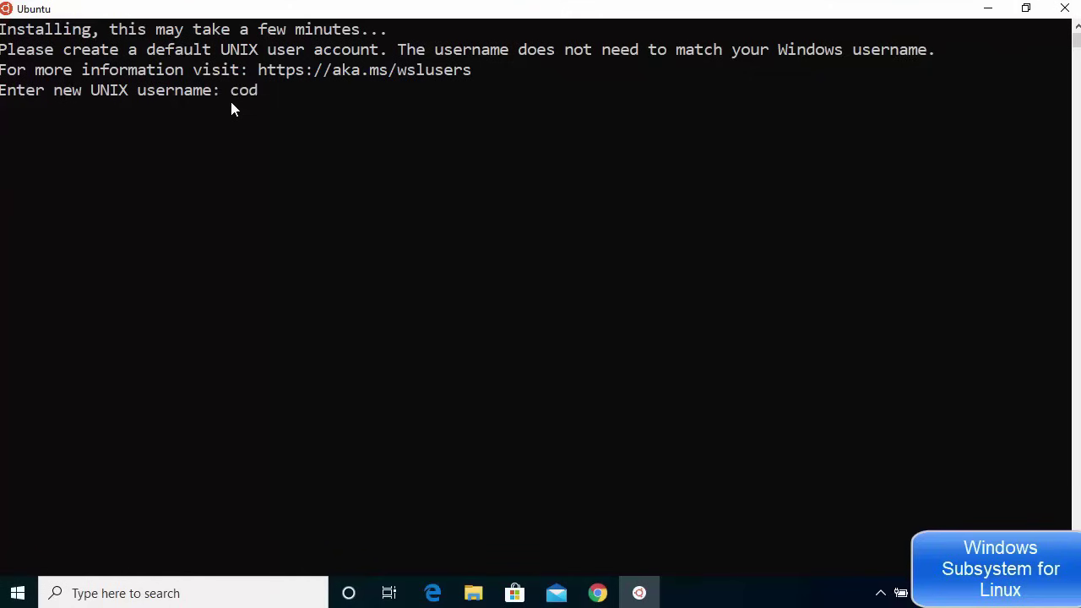
pyautogui.write('ebind')
pyautogui.press('Return')
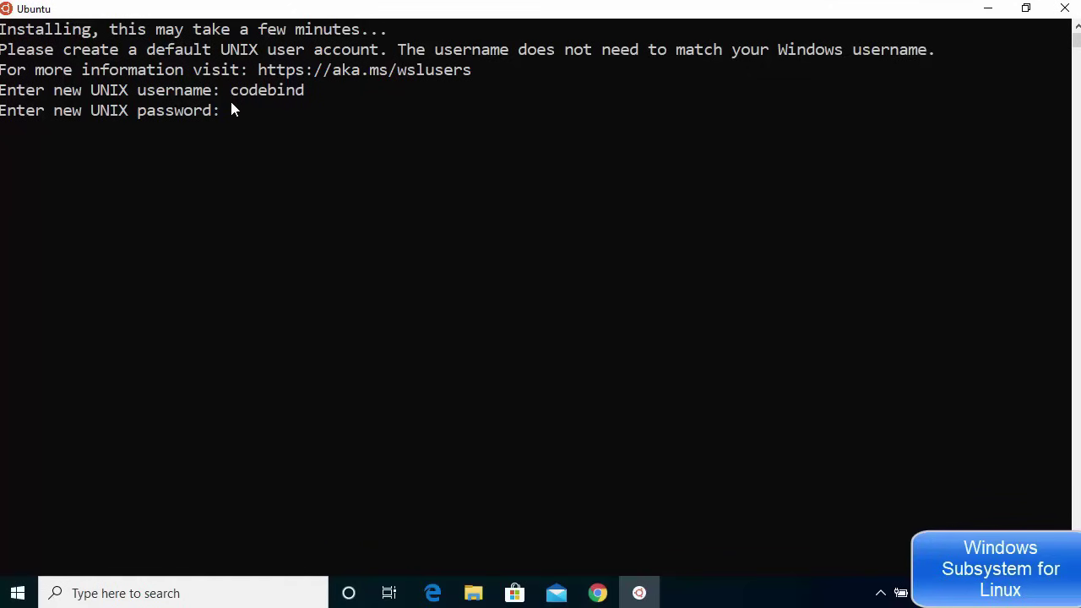
pyautogui.press('Return')
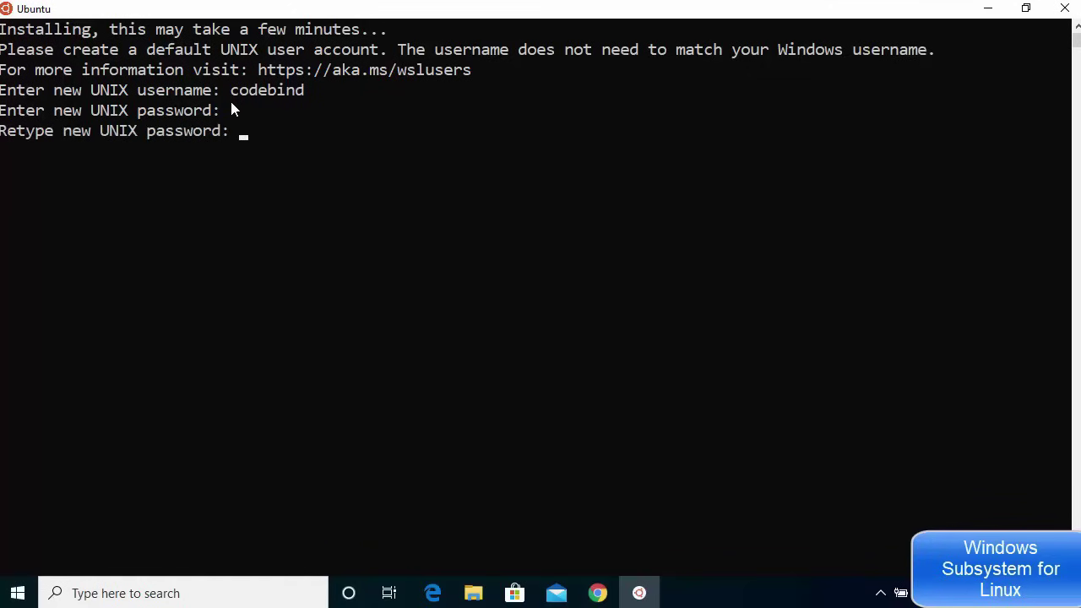
pyautogui.press('Return')
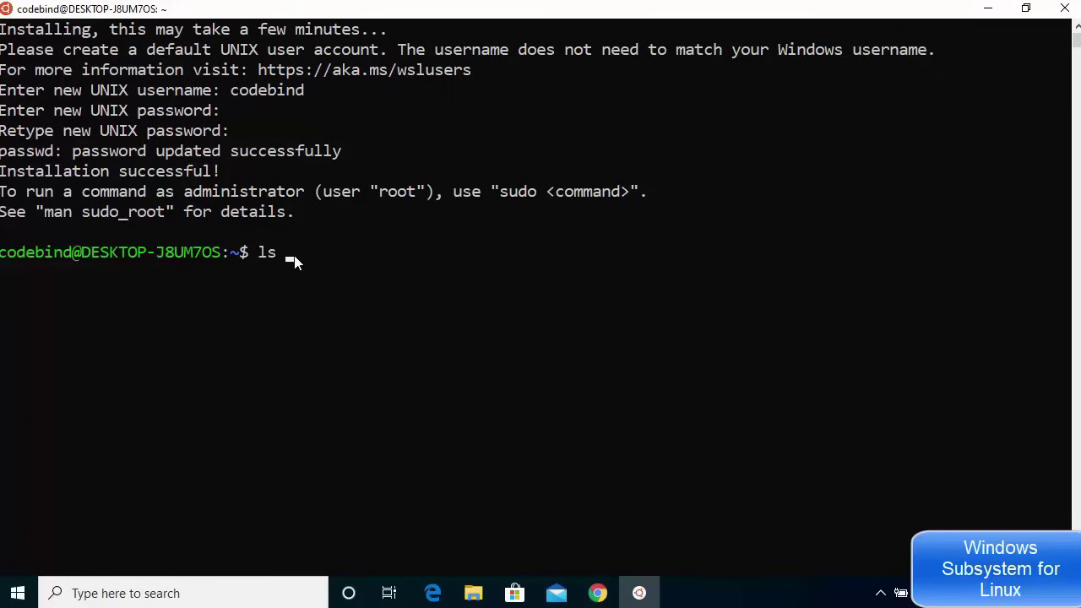
# List the home directory with ls -al, print its path with pwd, and highlight the user folder name in that path
pyautogui.write('-al')
pyautogui.press('Return')
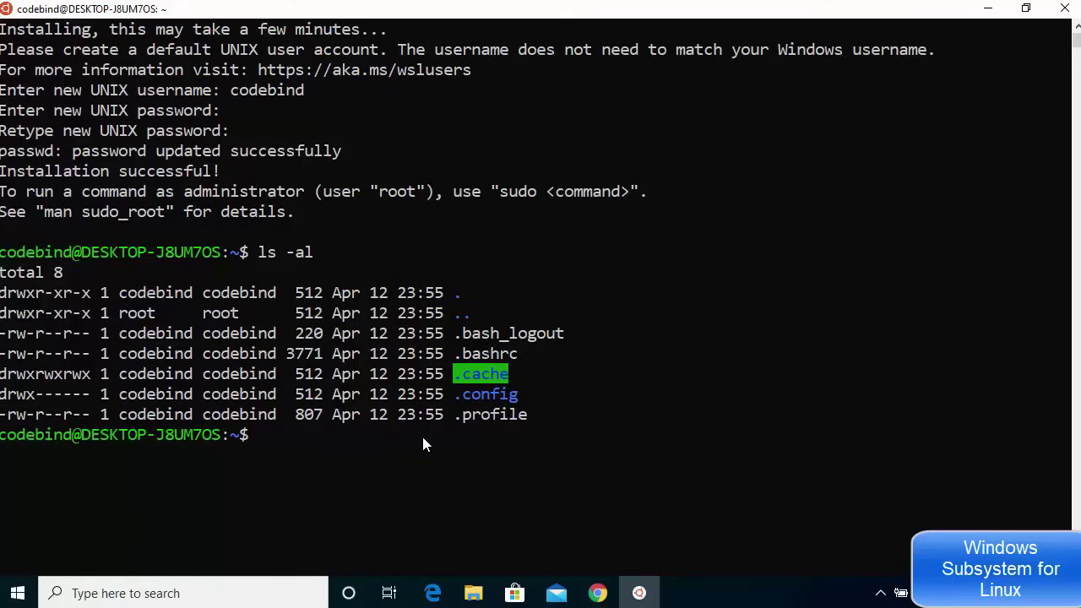
pyautogui.write('pwd')
pyautogui.press('Return')
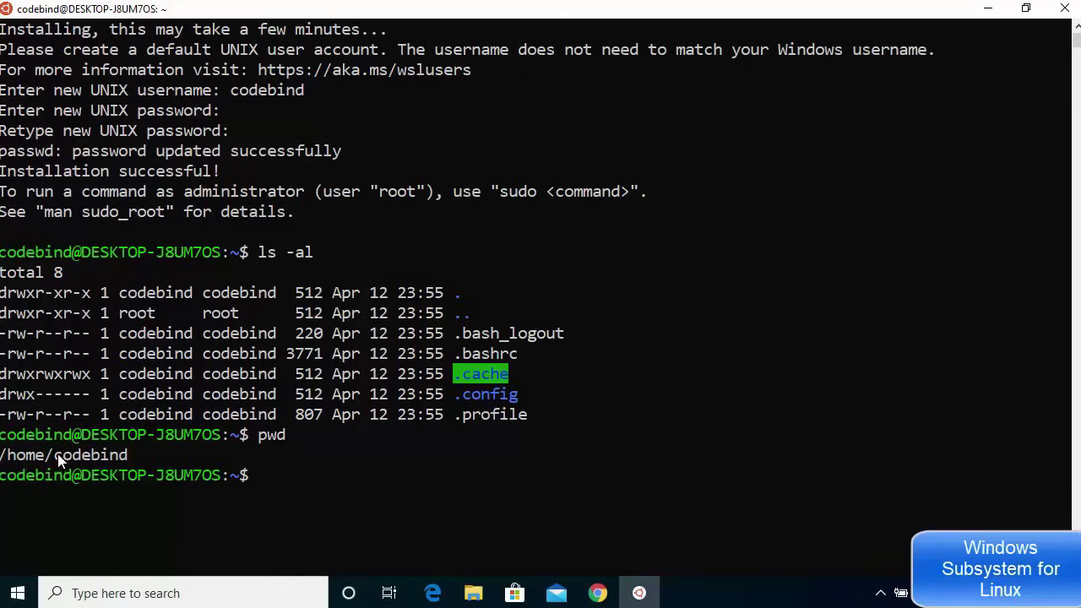
pyautogui.moveTo(58, 456); pyautogui.dragTo(129, 456)
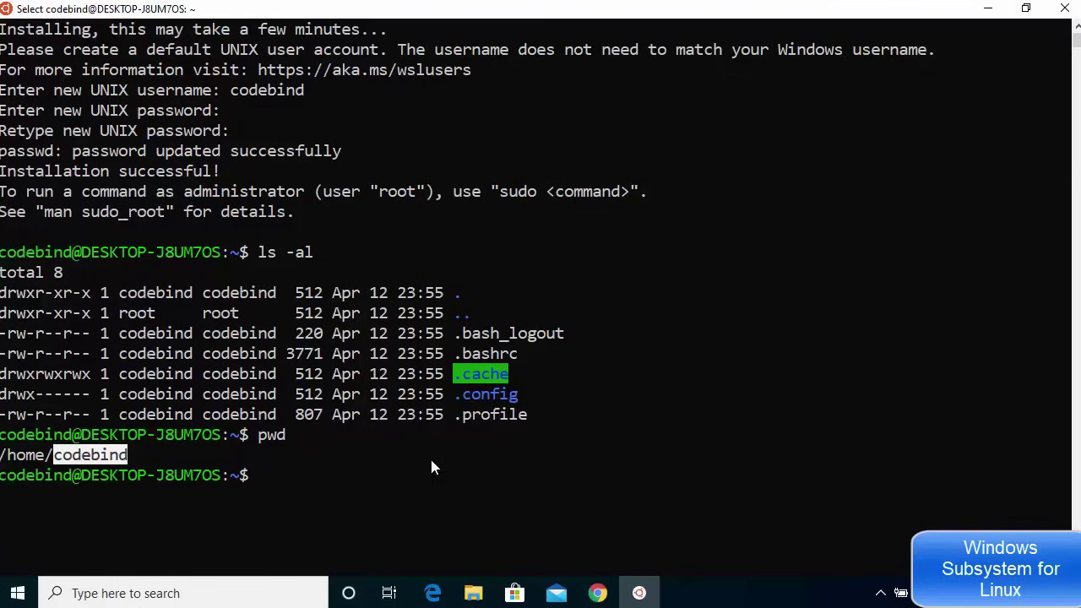
pyautogui.rightClick(345, 510)
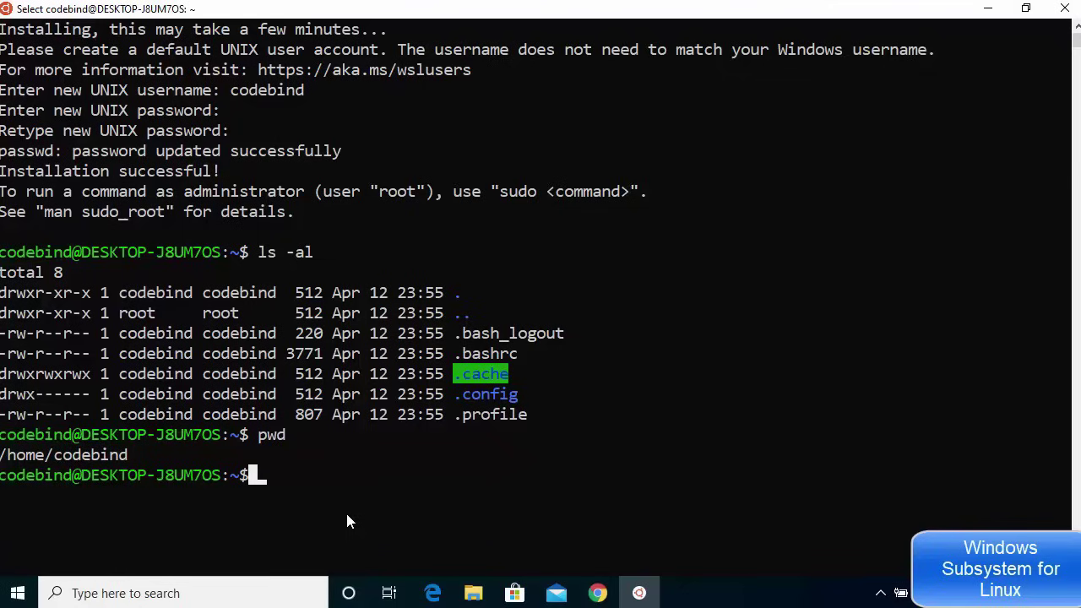
# List the contents of /mnt/, compare them with the drives under This PC in File Explorer, and return to Ubuntu
pyautogui.write('ls ')
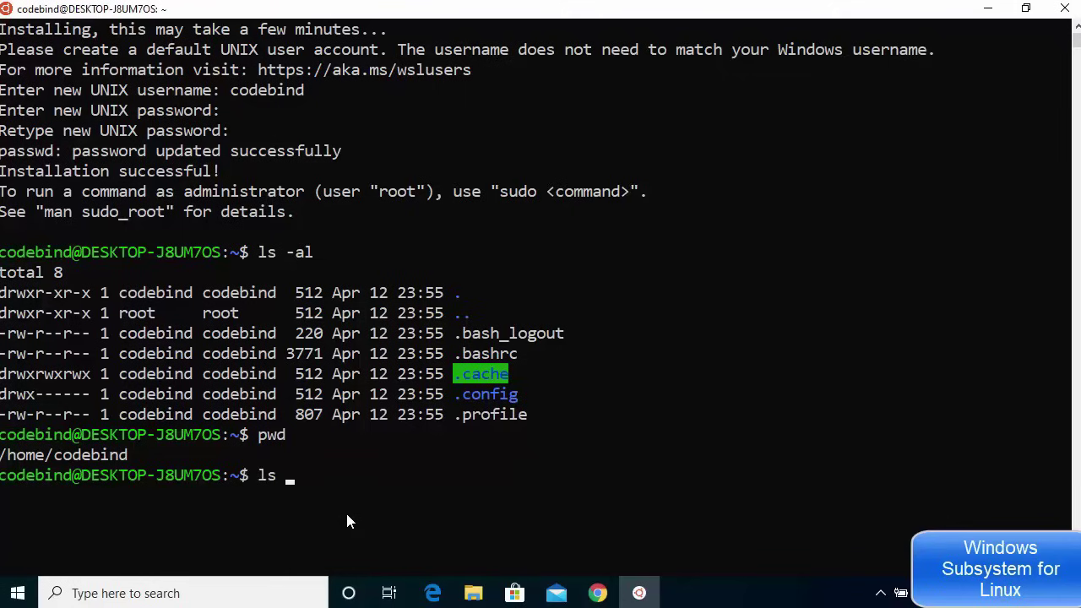
pyautogui.write('/mnt/')
pyautogui.press('Return')
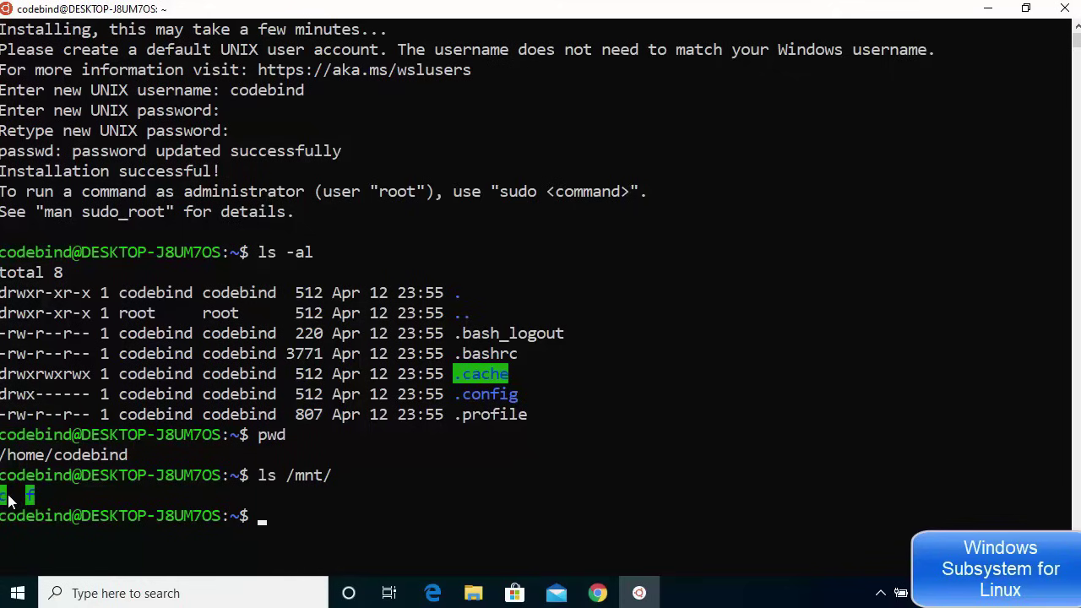
pyautogui.click(473, 593)
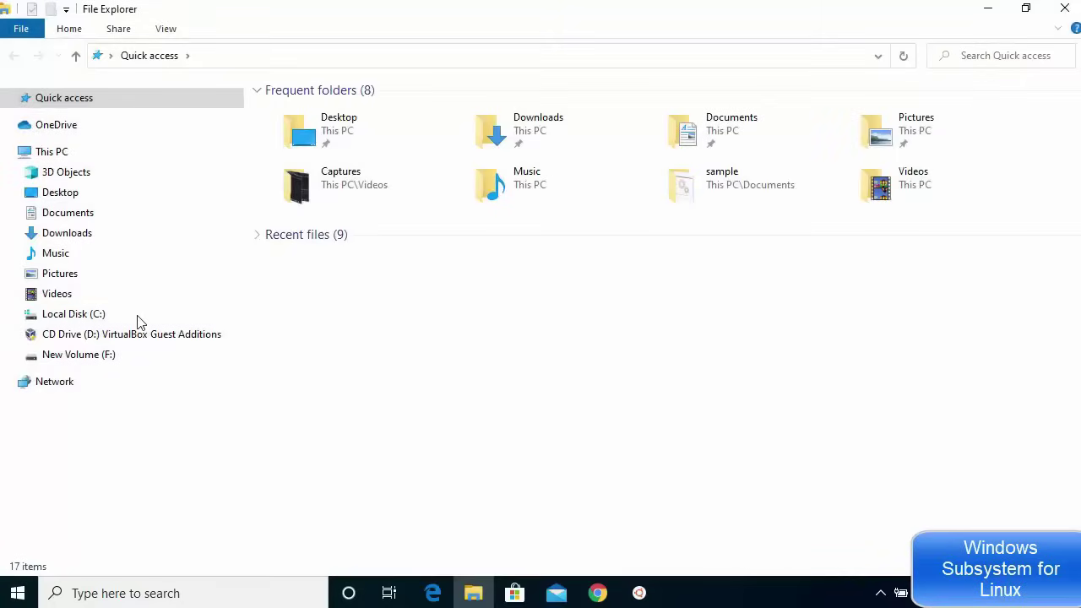
pyautogui.click(96, 159)
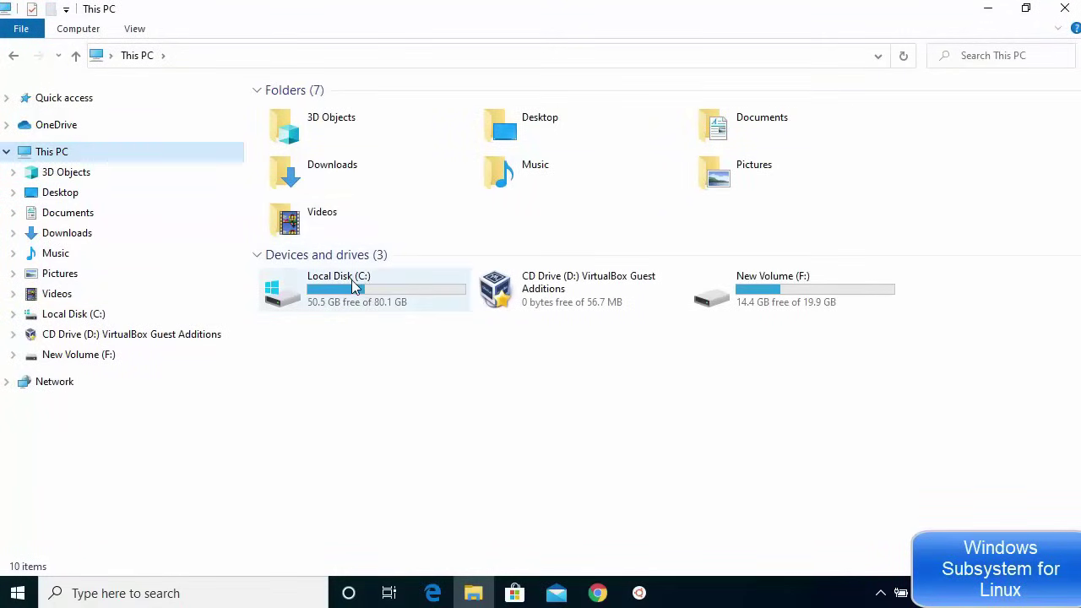
pyautogui.click(988, 8)
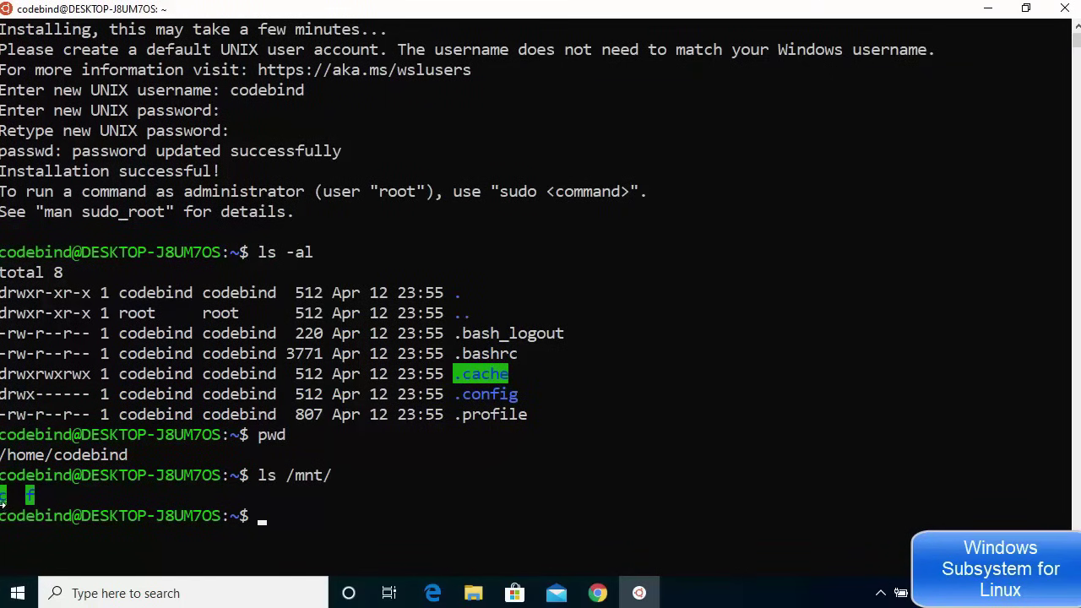
# Change to the /mnt/c directory and clear the terminal screen
pyautogui.click(418, 496)
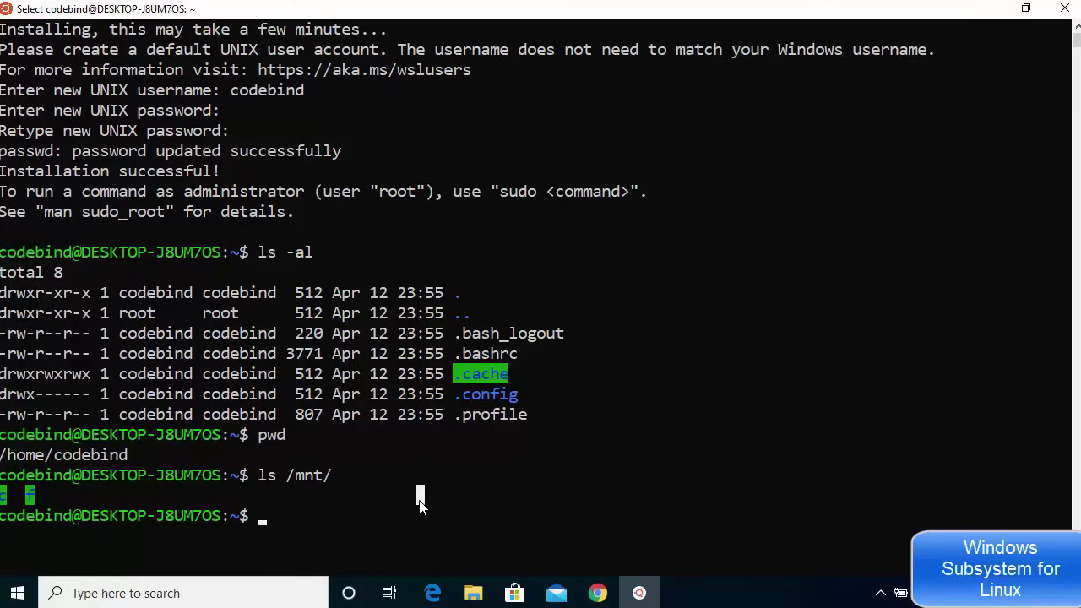
pyautogui.click(291, 511)
pyautogui.click(262, 514)
pyautogui.write('cd ')
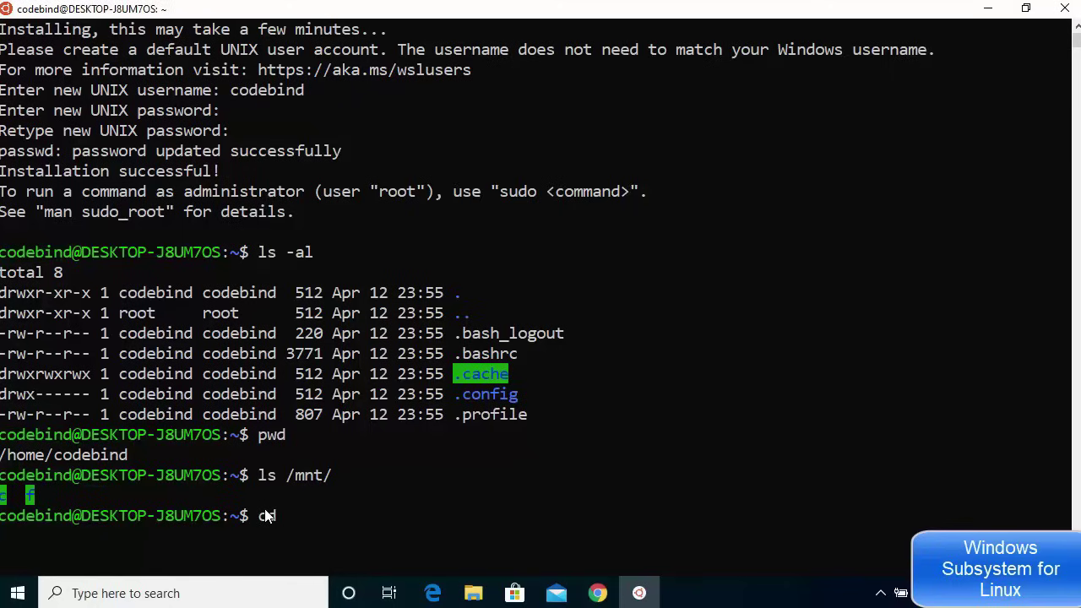
pyautogui.write('/mnt/c')
pyautogui.press('Return')
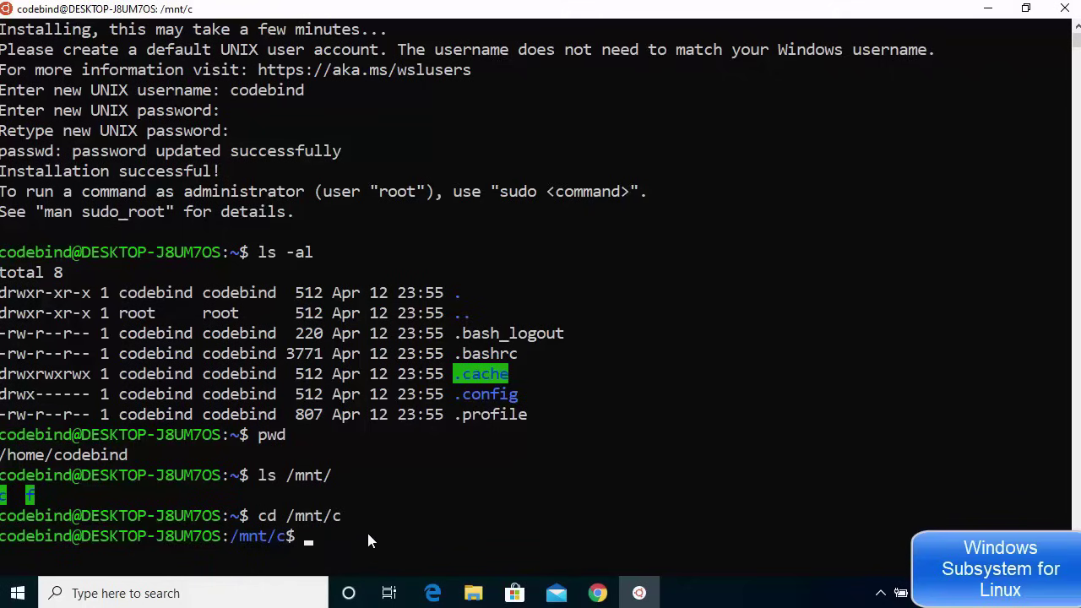
pyautogui.write('clear')
pyautogui.press('Return')
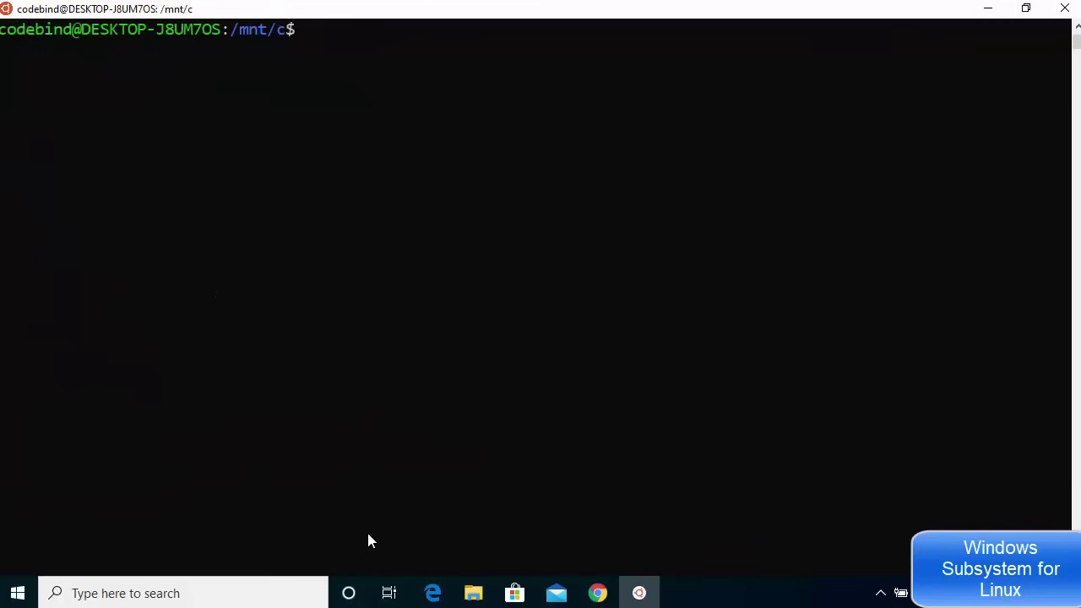
# List /mnt/c with ls -al, compare it with Local Disk (C:) in File Explorer, and return to Ubuntu
pyautogui.write('ls -al')
pyautogui.press('Return')
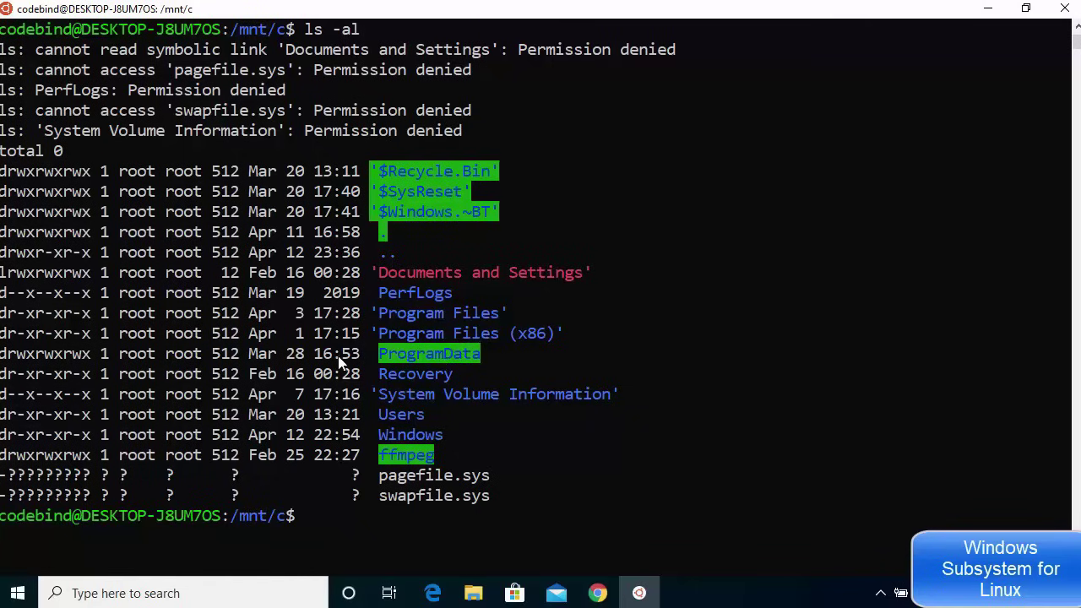
pyautogui.click(473, 595)
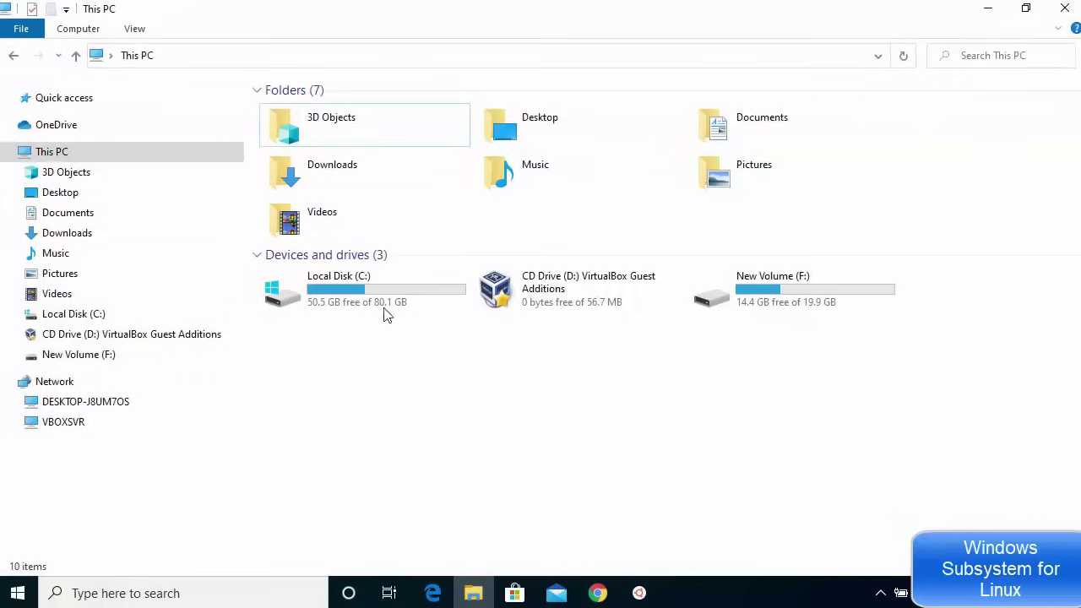
pyautogui.doubleClick(368, 272)
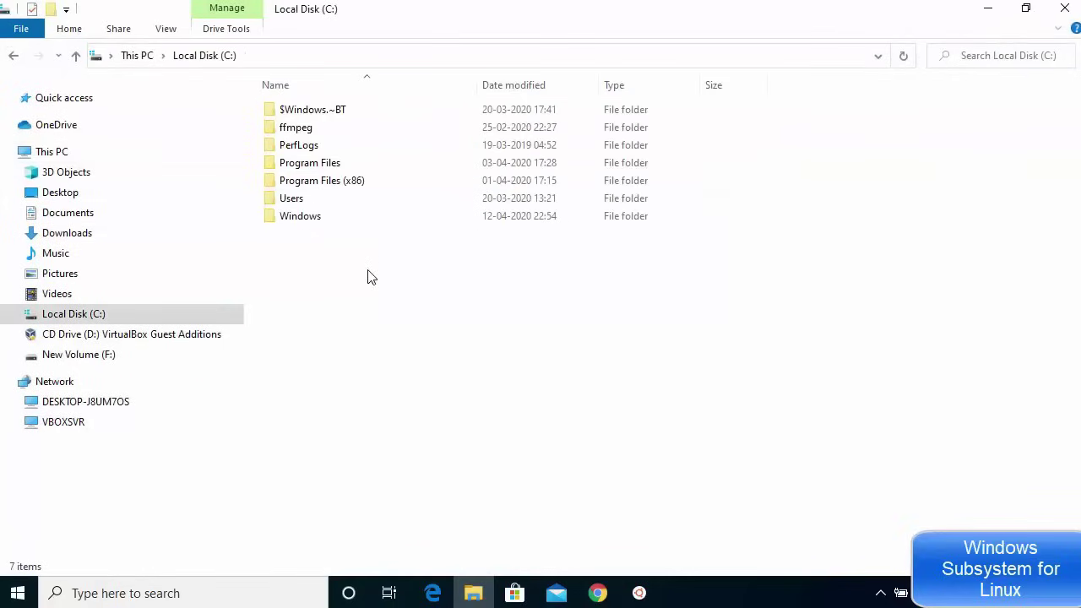
pyautogui.moveTo(313, 144); pyautogui.dragTo(300, 167)
pyautogui.hotkey('alt', 'Tab')
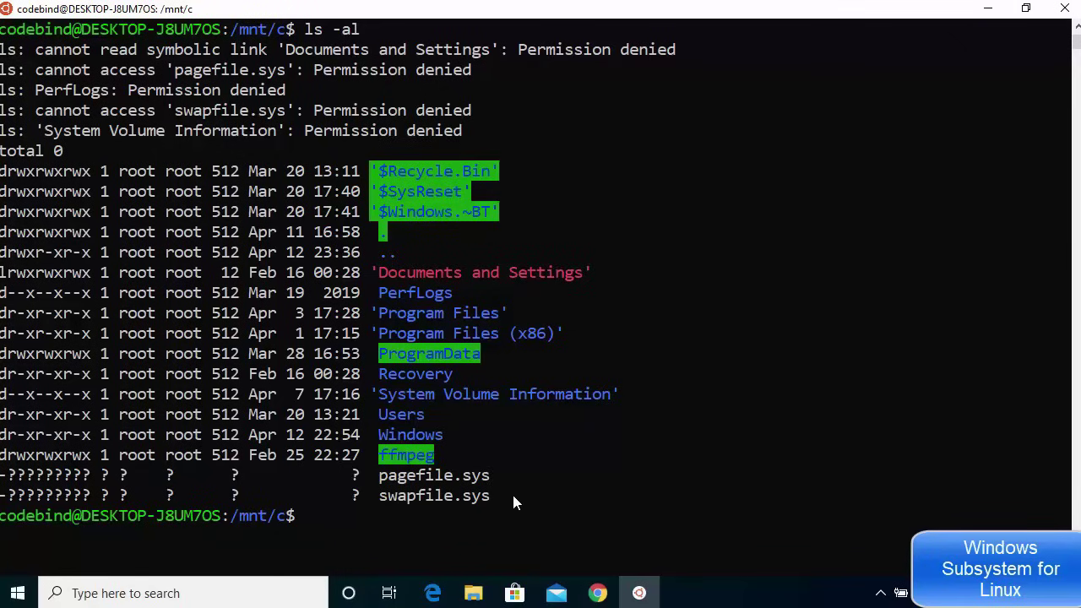
# Change to the Users directory and list its contents with ls -al
pyautogui.write('cd U')
pyautogui.press('Tab')
pyautogui.press('Return')
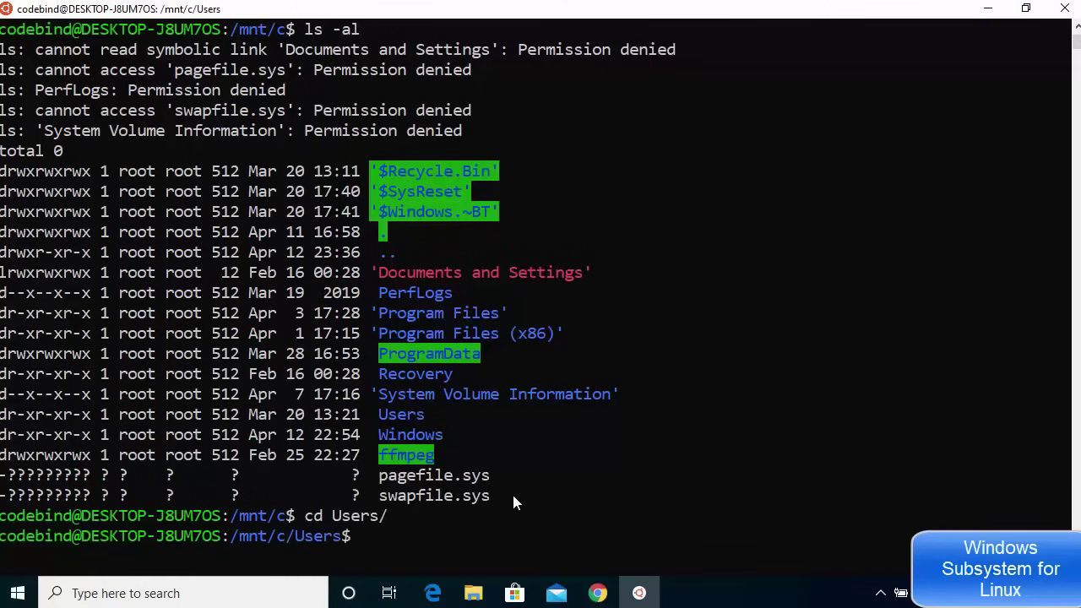
pyautogui.write('ls -al')
pyautogui.press('Return')
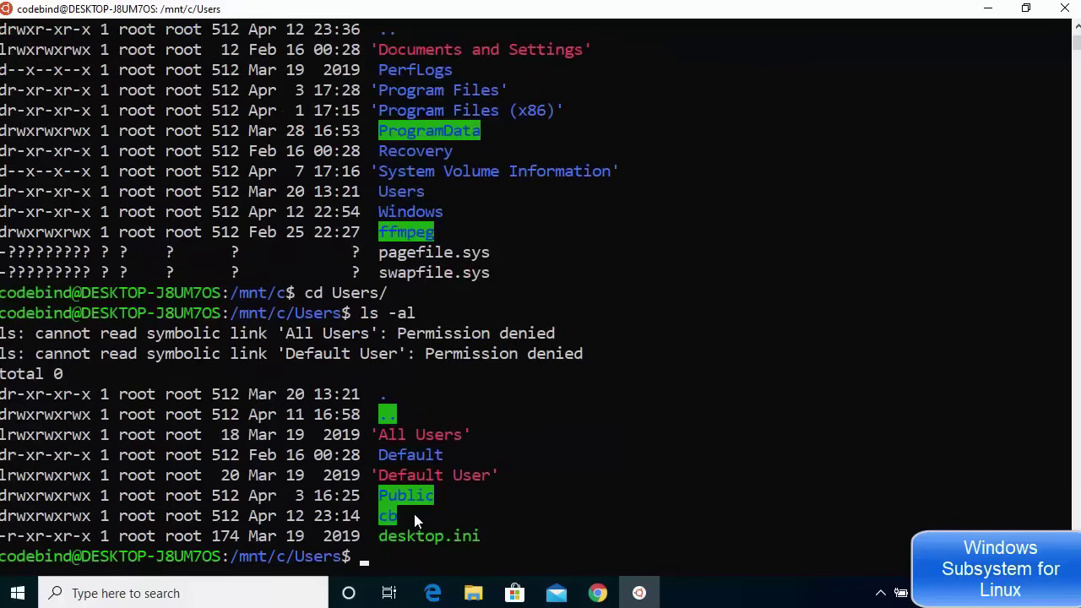
# Highlight the cb folder in the listing and change into that directory
pyautogui.moveTo(391, 524); pyautogui.dragTo(401, 519)
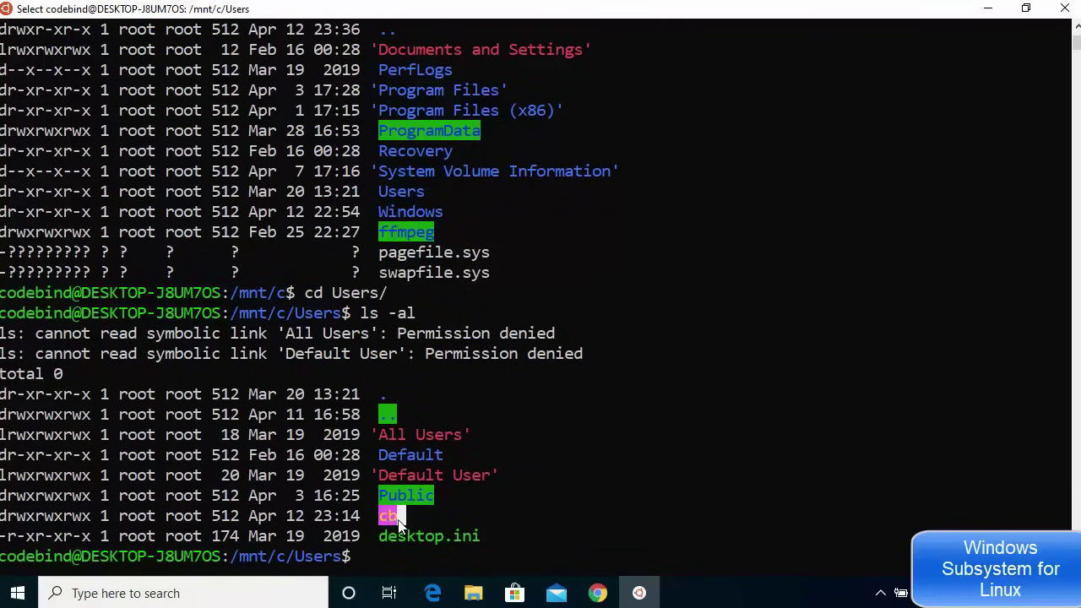
pyautogui.rightClick(404, 541)
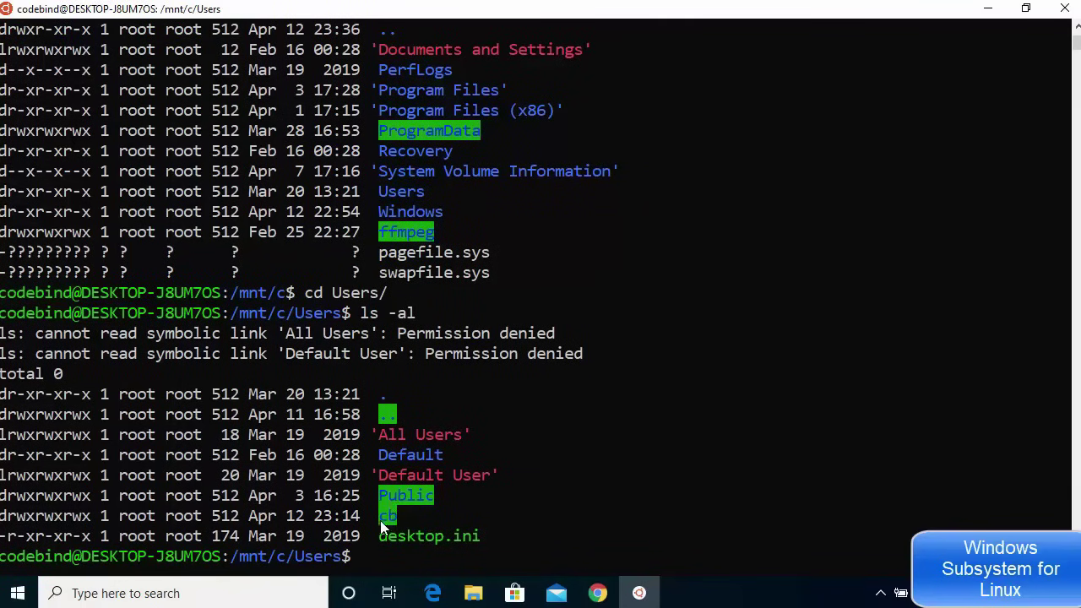
pyautogui.click(399, 553)
pyautogui.write('cd cb')
pyautogui.press('Return')
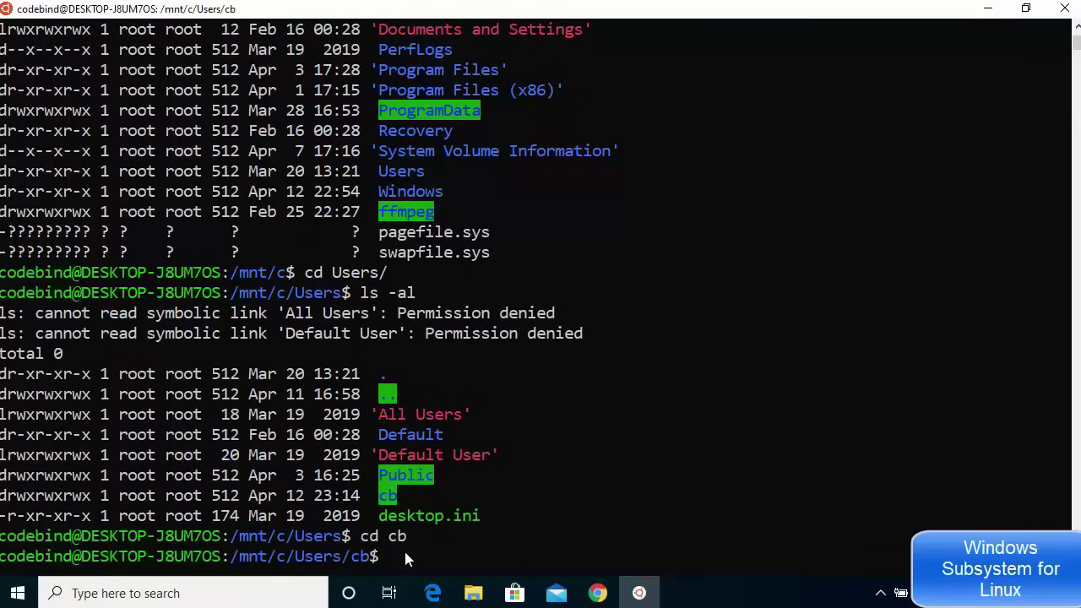
# List the cb directory with ls -al and look through its folders
pyautogui.write('ls -al')
pyautogui.press('Return')
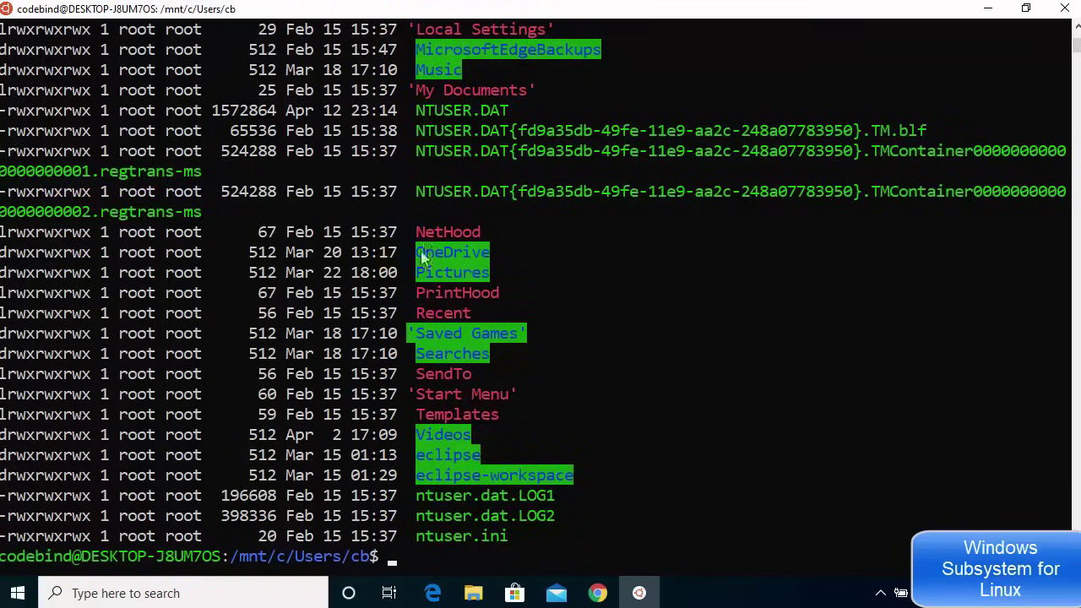
pyautogui.scroll(4, 470, 408)
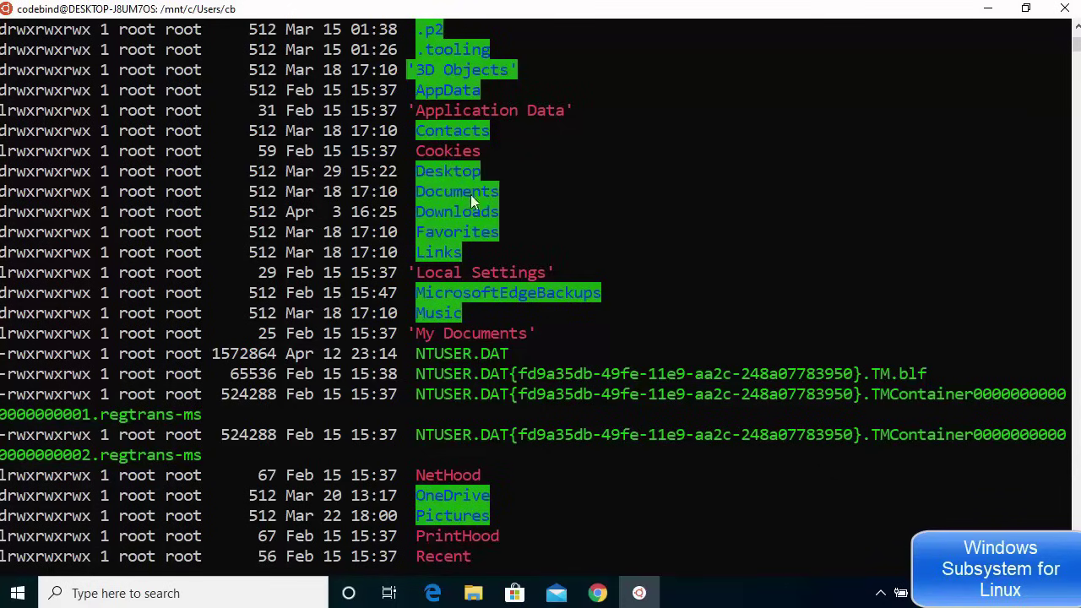
# Clear the terminal after viewing the end of the listing, and change into the Desktop directory
pyautogui.click(597, 359)
pyautogui.scroll(-8, 540, 516)
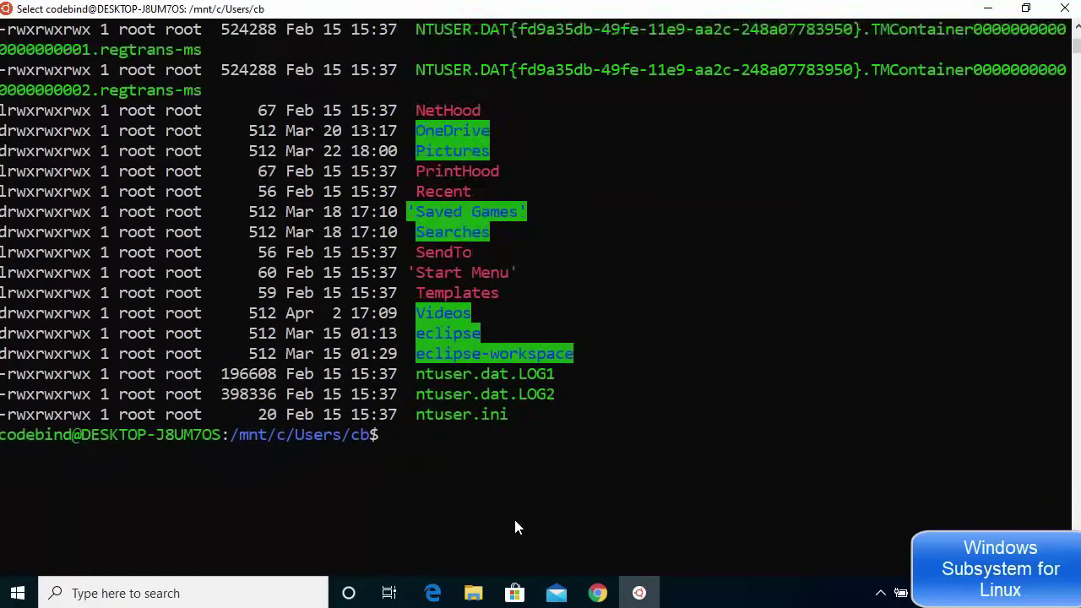
pyautogui.write('clear')
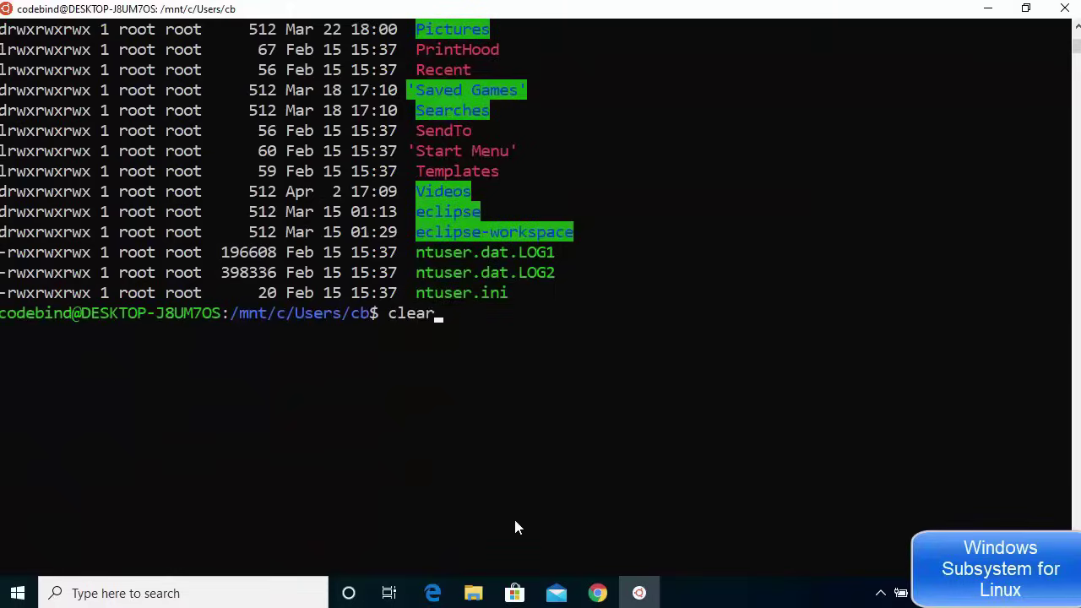
pyautogui.press('Return')
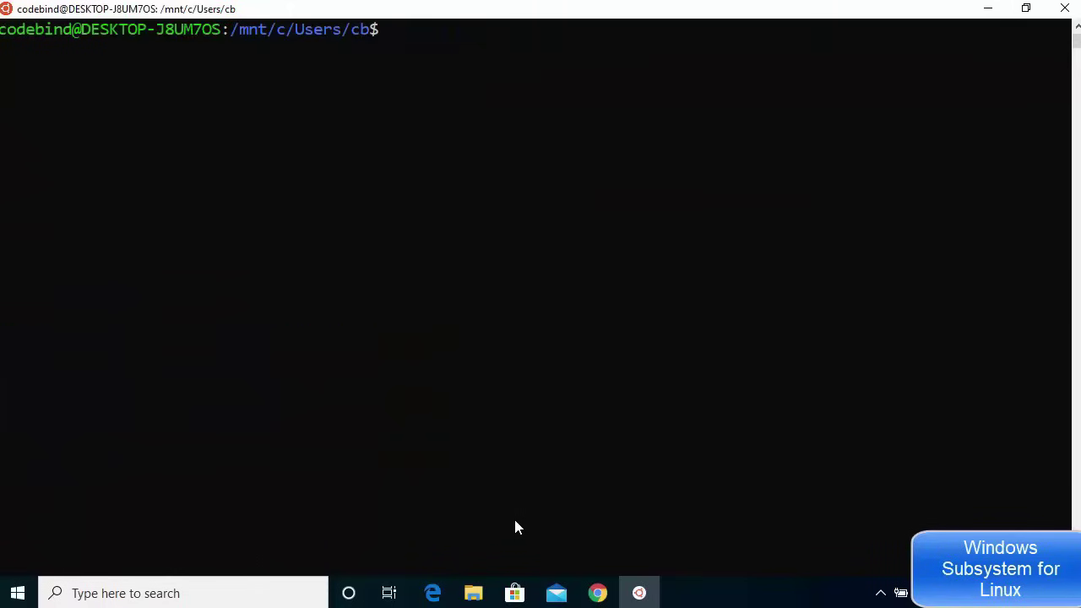
pyautogui.write('cd Des')
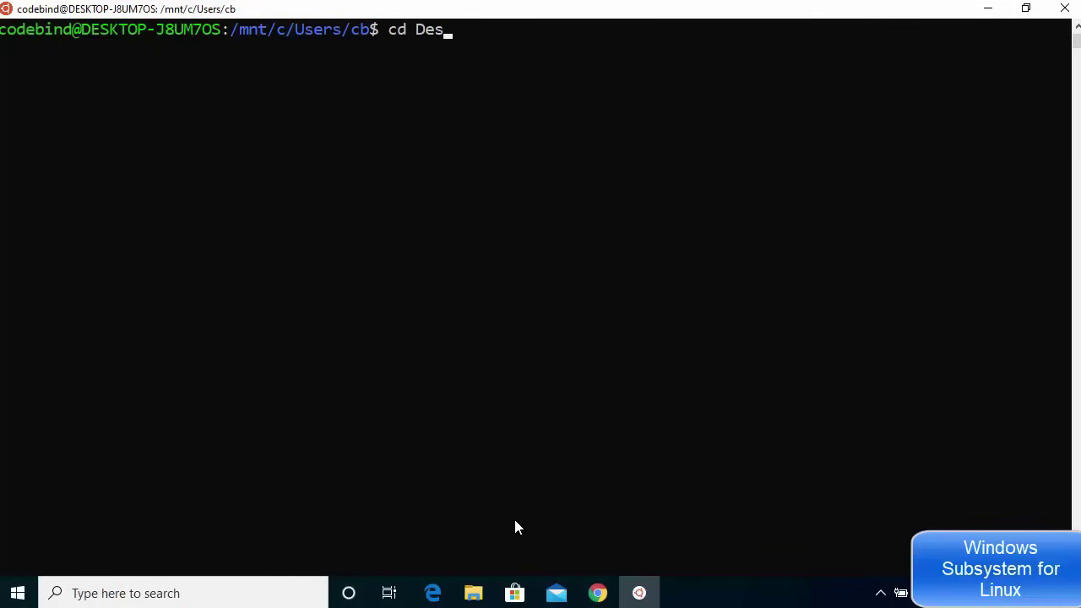
pyautogui.press('Tab')
pyautogui.press('Return')
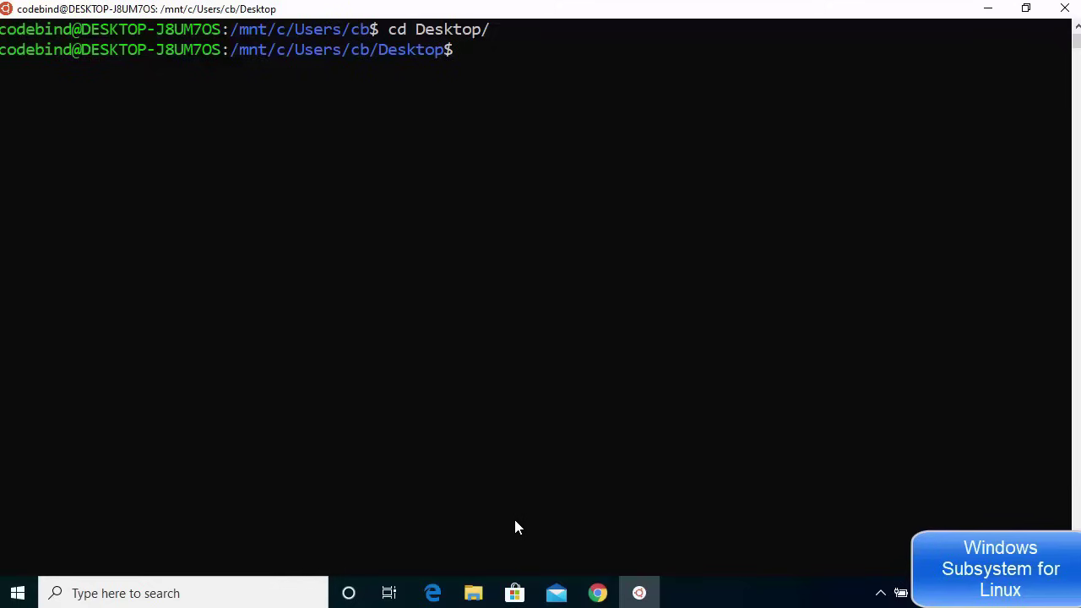
# Create an empty file test.txt with touch, moving the terminal window aside so the Windows desktop shows
pyautogui.write('touch')
pyautogui.click(617, 359)
pyautogui.moveTo(608, 5); pyautogui.dragTo(804, 51)
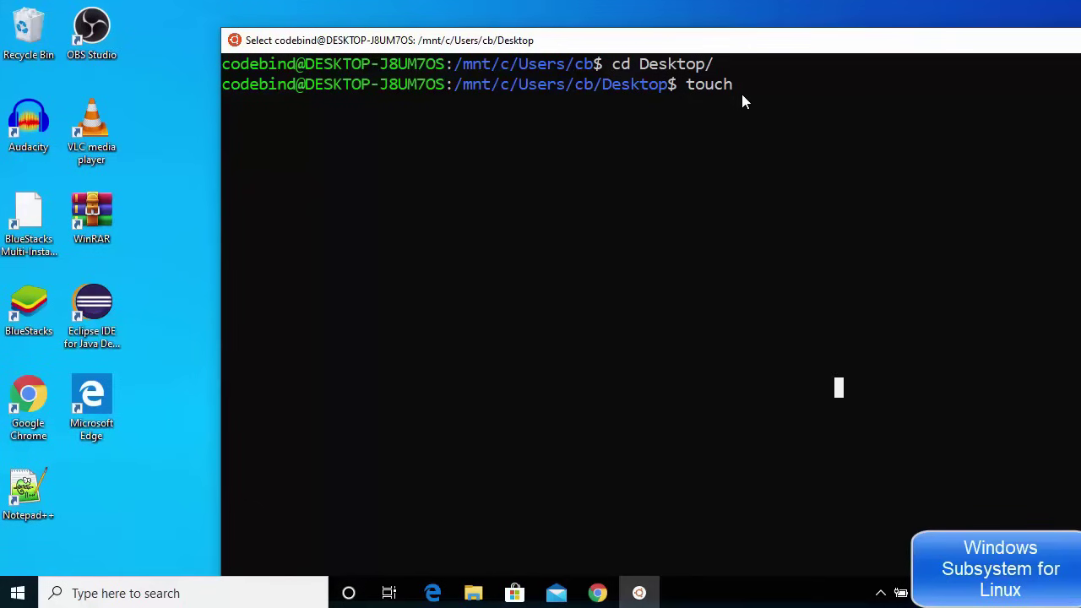
pyautogui.press('Escape')
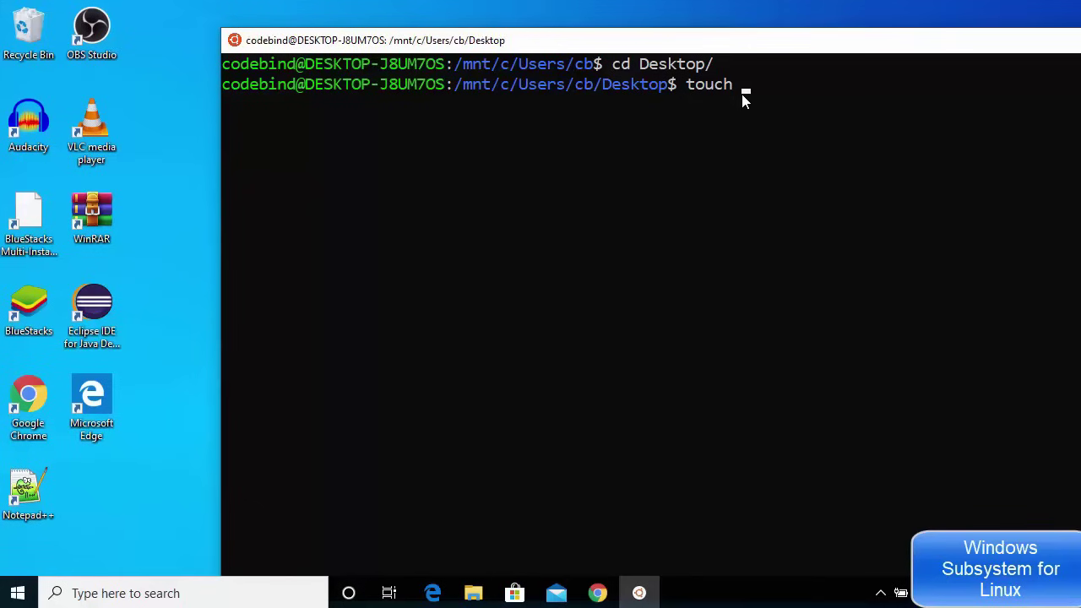
pyautogui.write('test.txt')
pyautogui.press('Return')
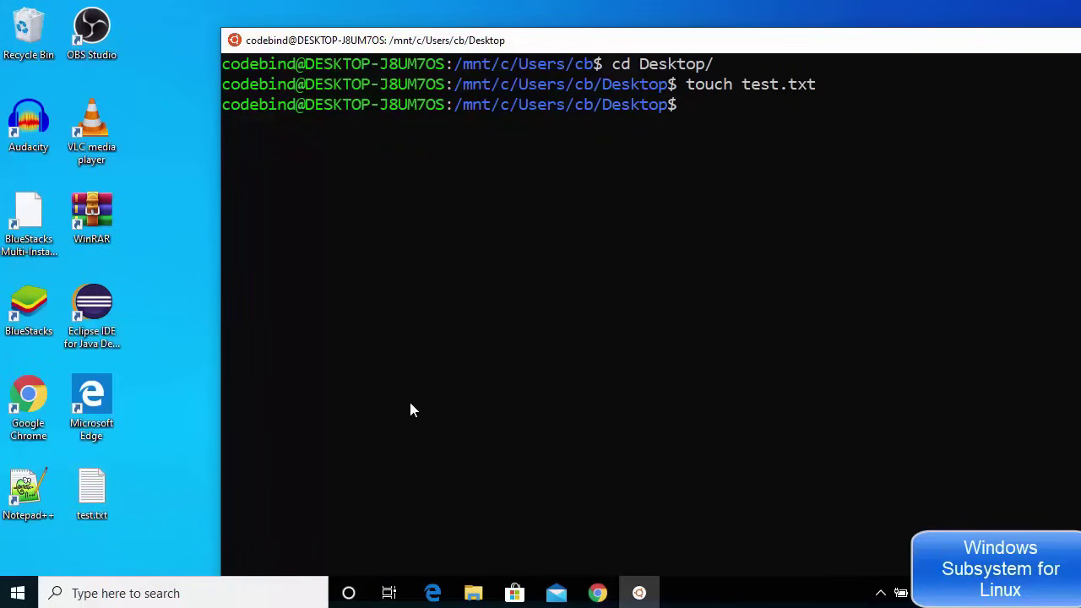
# Open test.txt from the Desktop directory in the nano editor
pyautogui.click(693, 115)
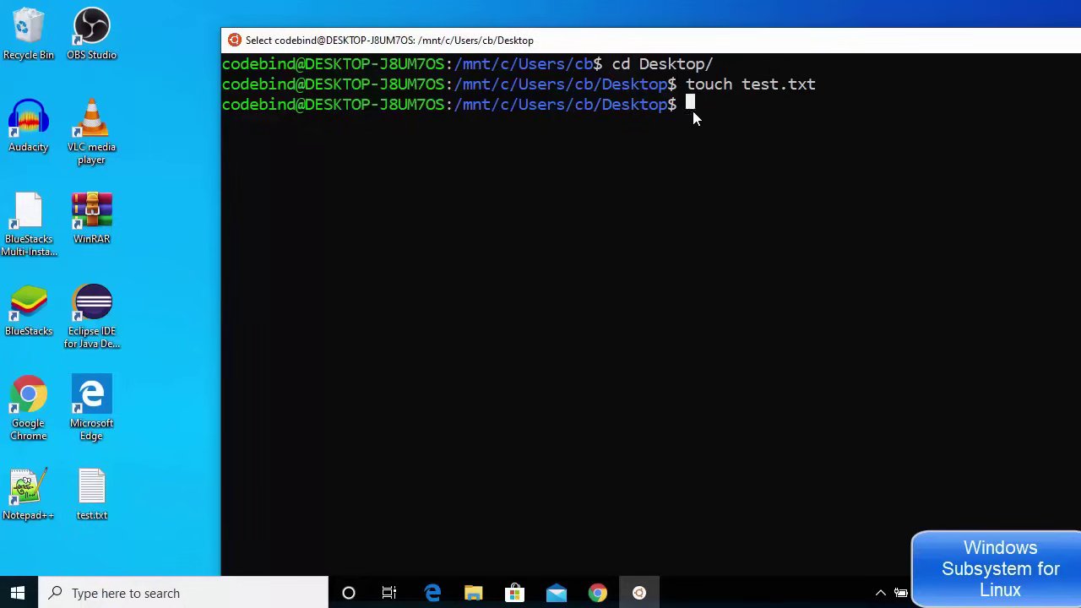
pyautogui.write('n')
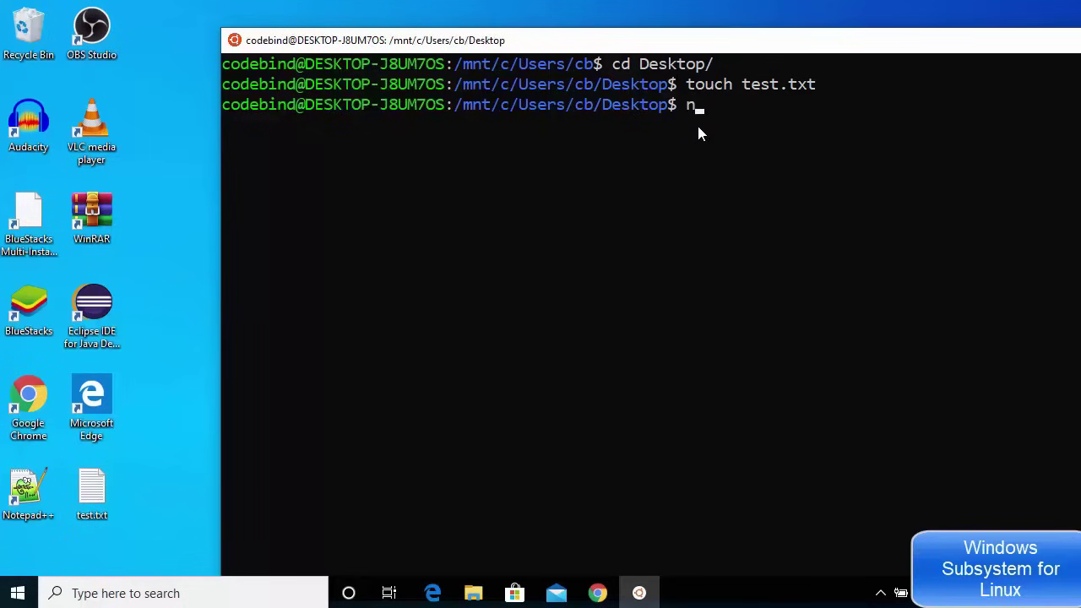
pyautogui.write('ano test.txt')
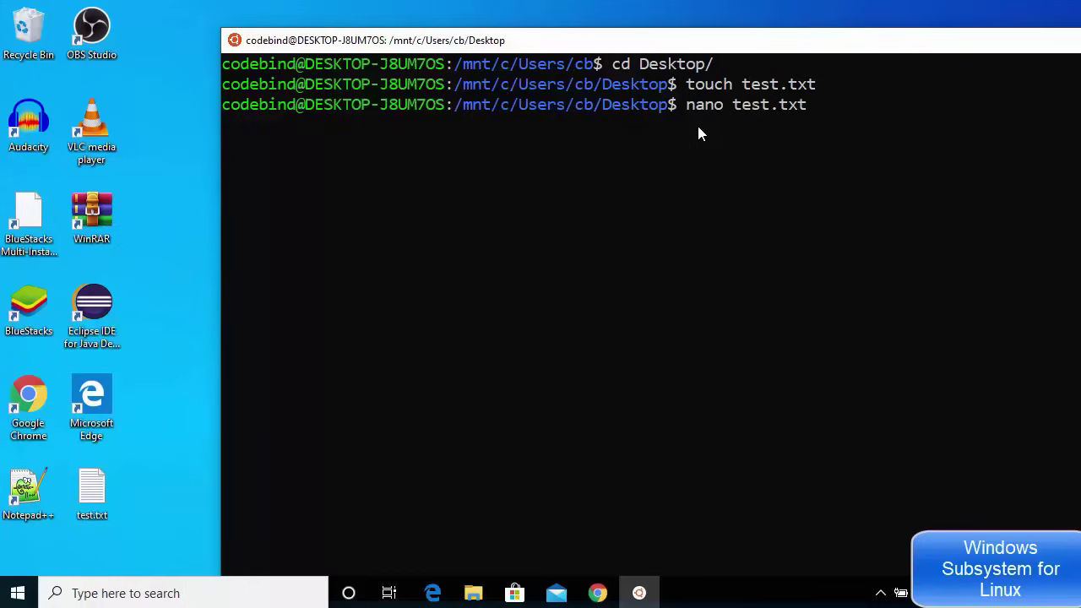
pyautogui.press('Return')
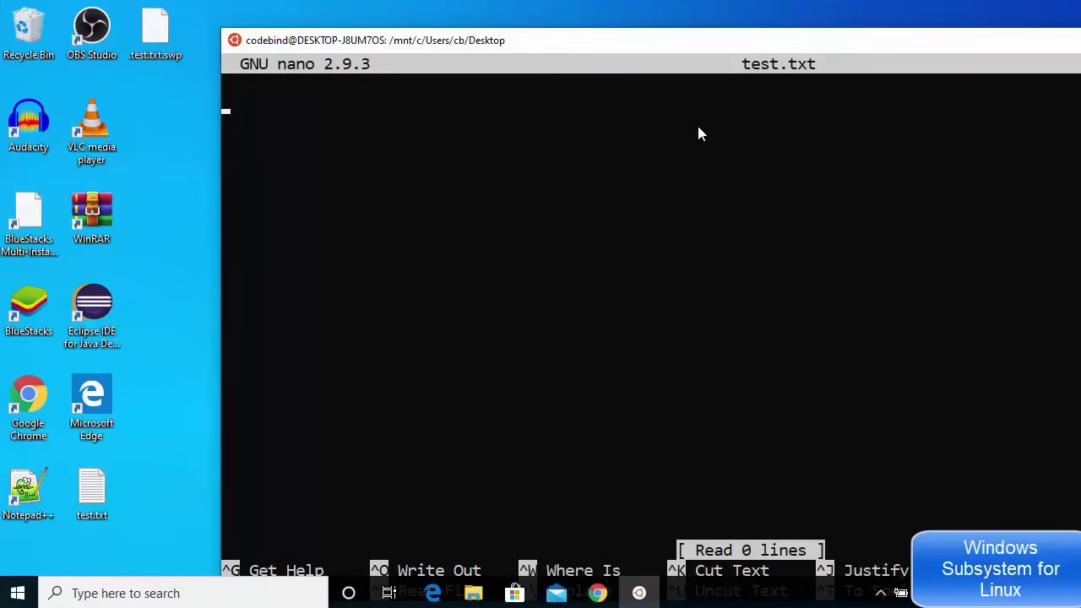
# Enter the text "test my txt" in test.txt, and exit nano saving the changes
pyautogui.write('test my txt')
pyautogui.moveTo(690, 41); pyautogui.dragTo(663, 12)
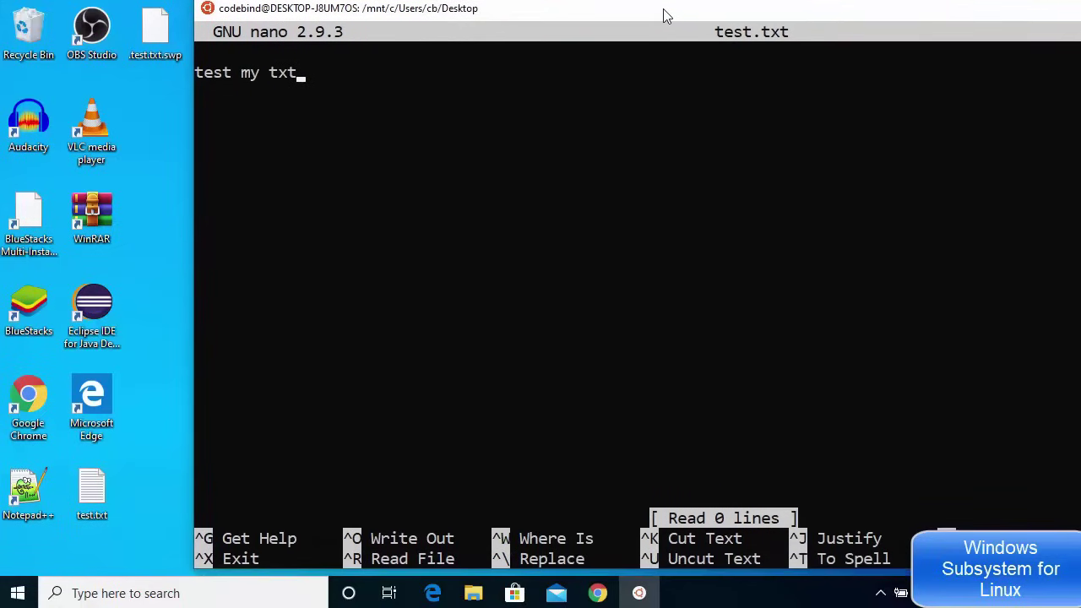
pyautogui.click(421, 120)
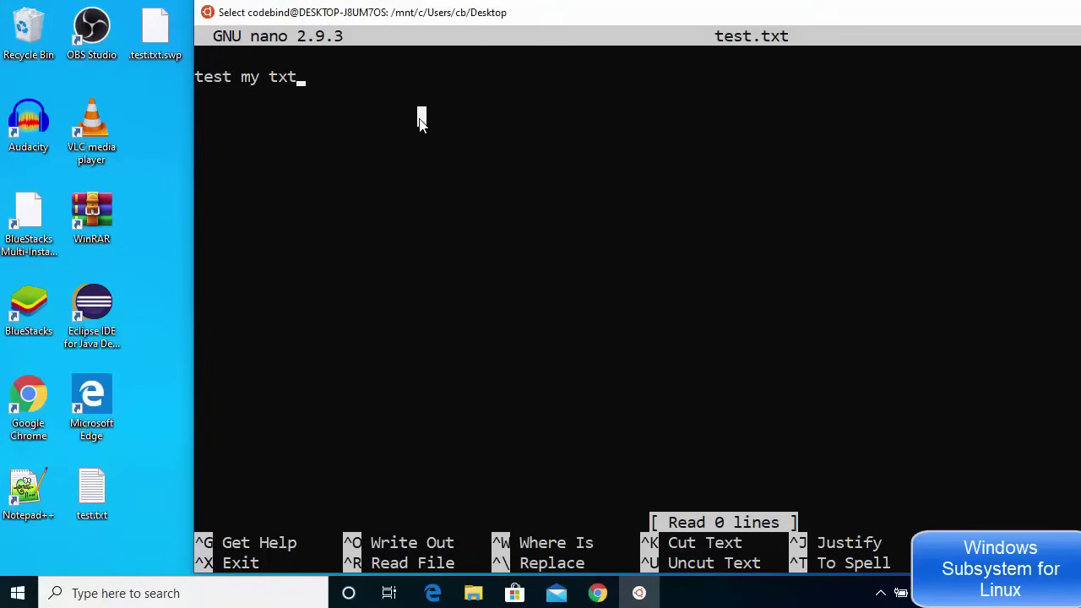
pyautogui.hotkey('ctrl', 'x')
pyautogui.click(777, 527)
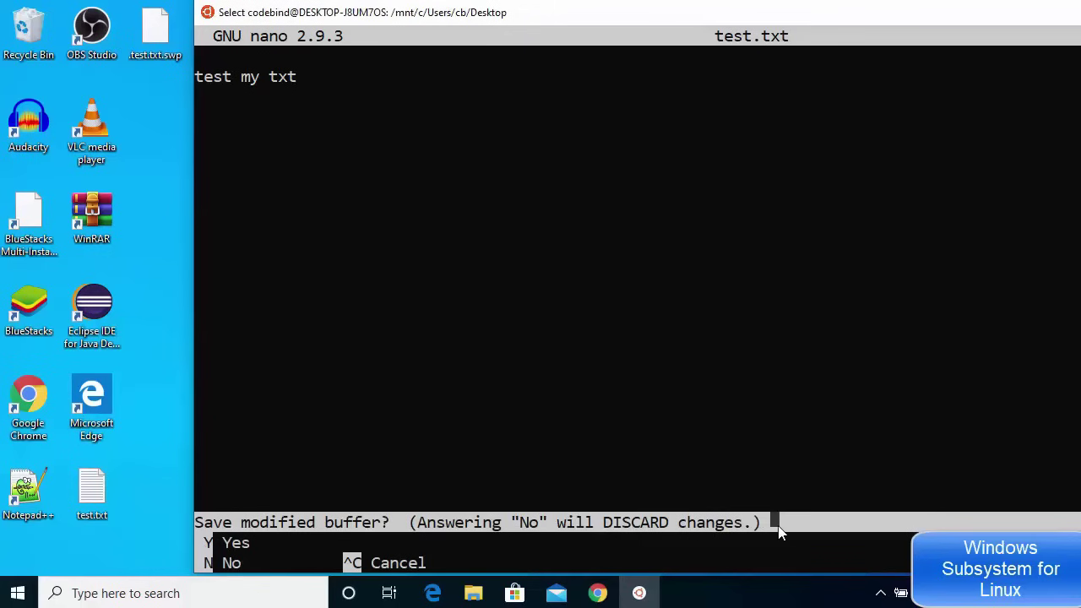
pyautogui.press('y')
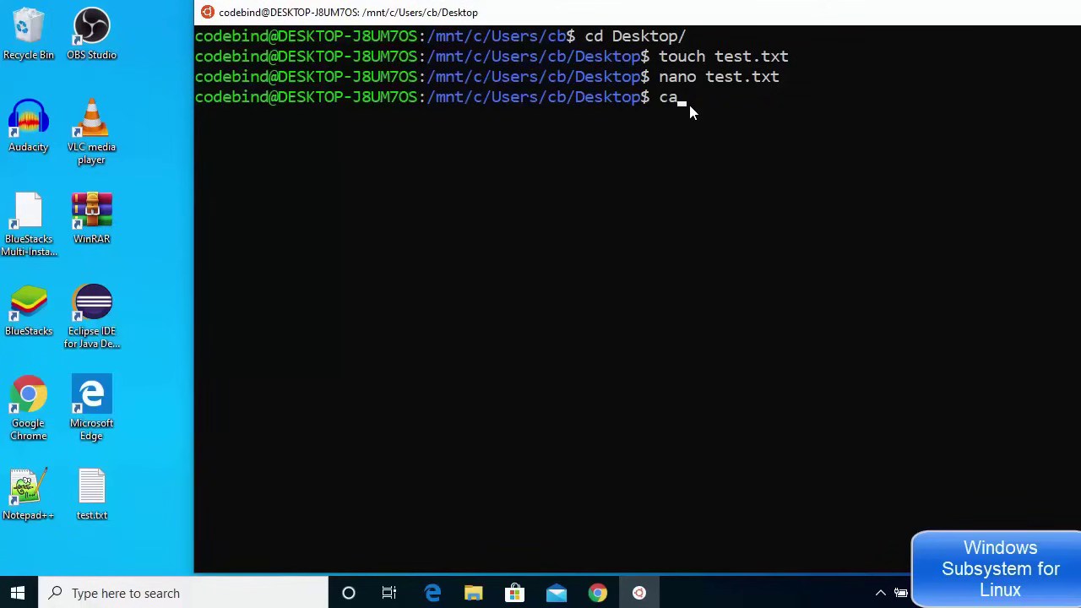
# Print the contents of test.txt with cat and highlight the output line
pyautogui.write('test.txt')
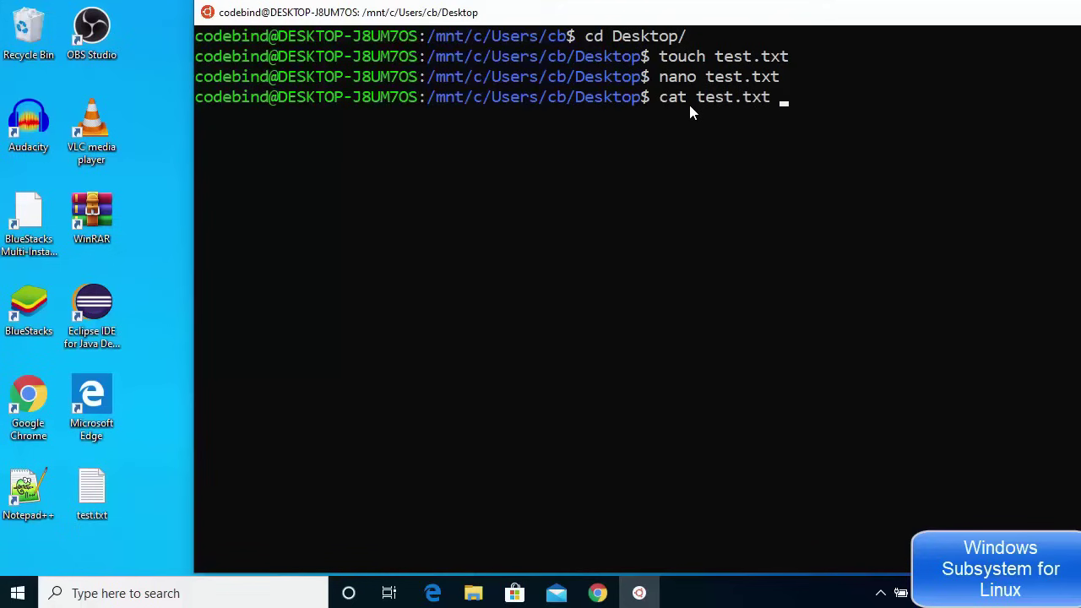
pyautogui.press('Return')
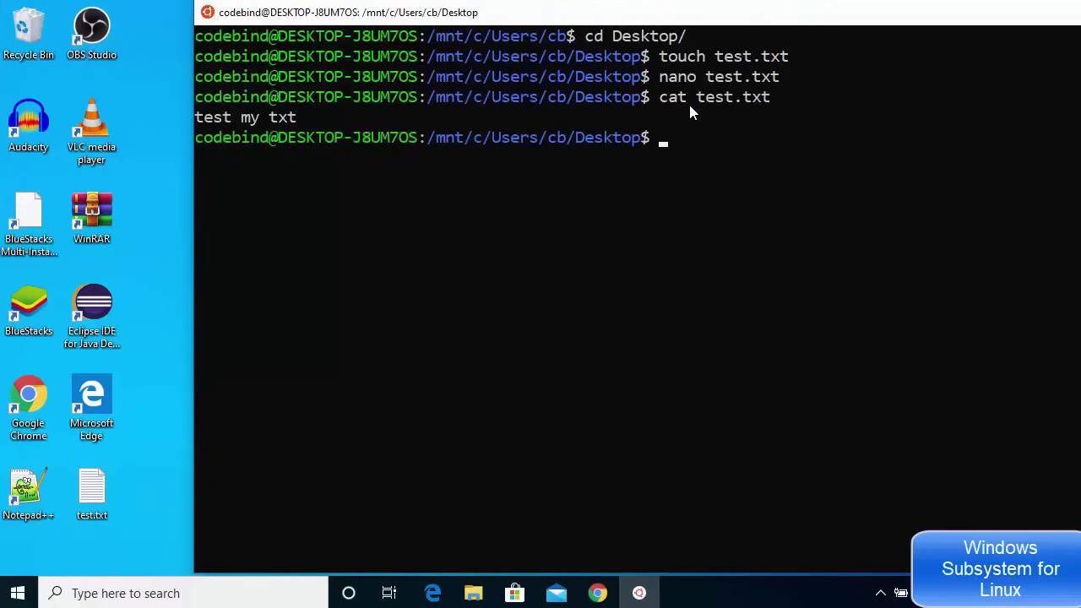
pyautogui.moveTo(300, 134); pyautogui.dragTo(190, 115)
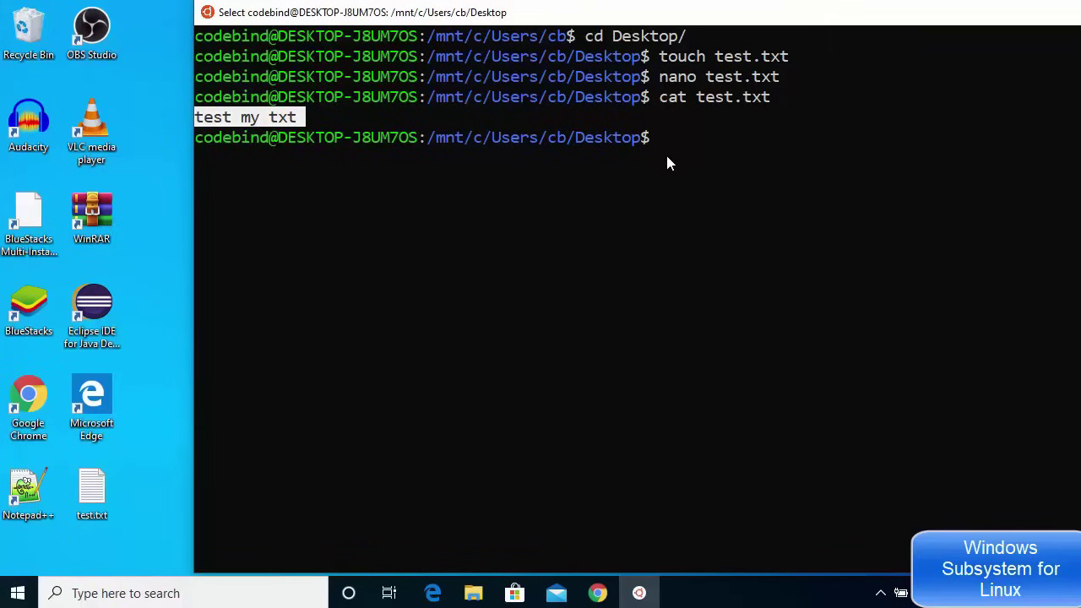
pyautogui.rightClick(809, 440)
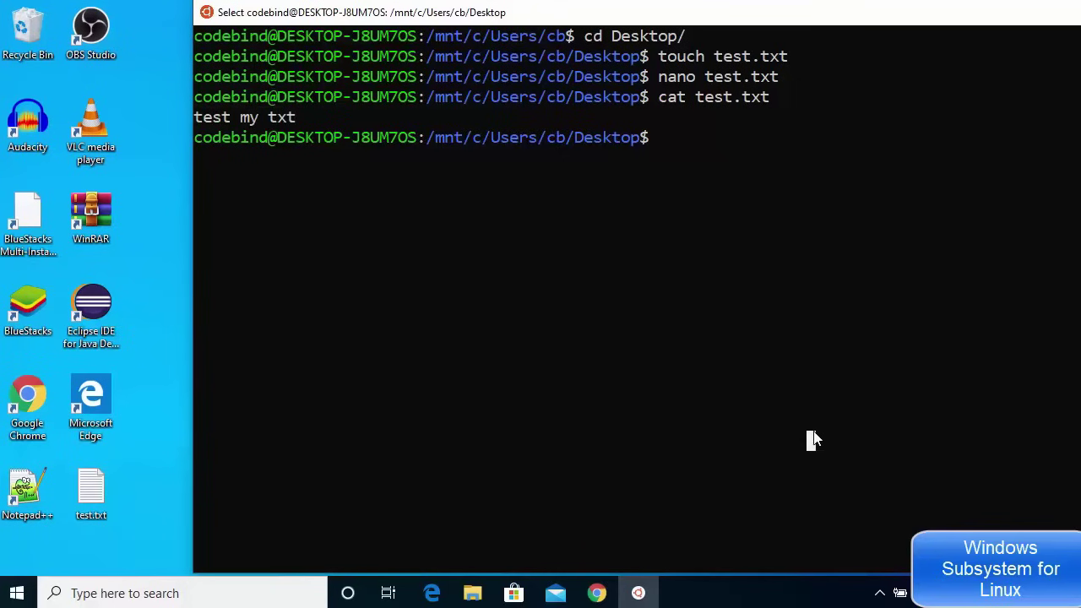
# Switch to a new Command Prompt window and start bash in it, closing the window when finished
pyautogui.click(200, 594)
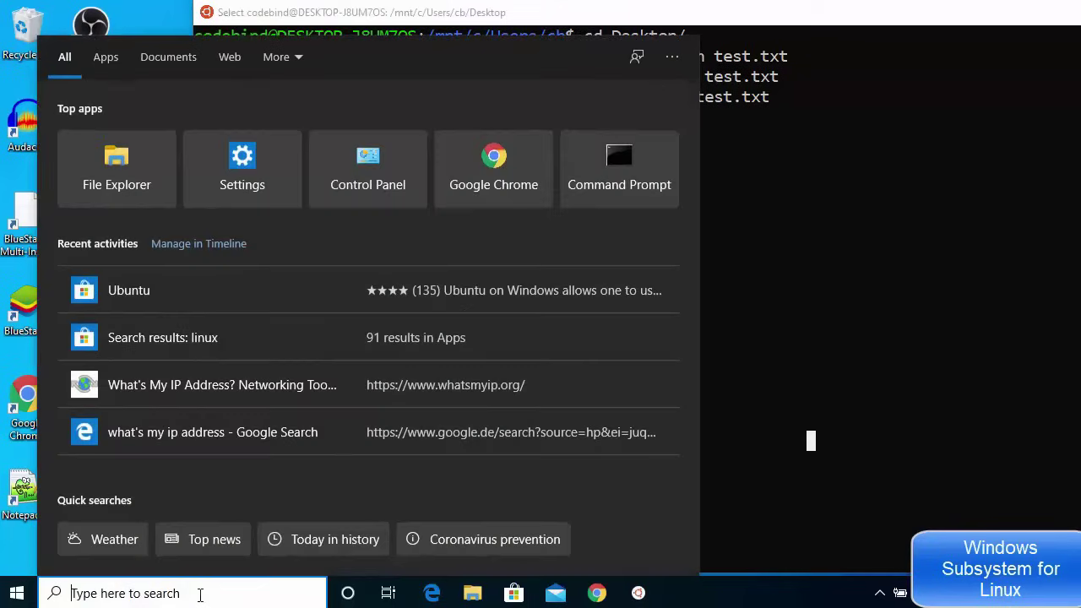
pyautogui.write('cmd')
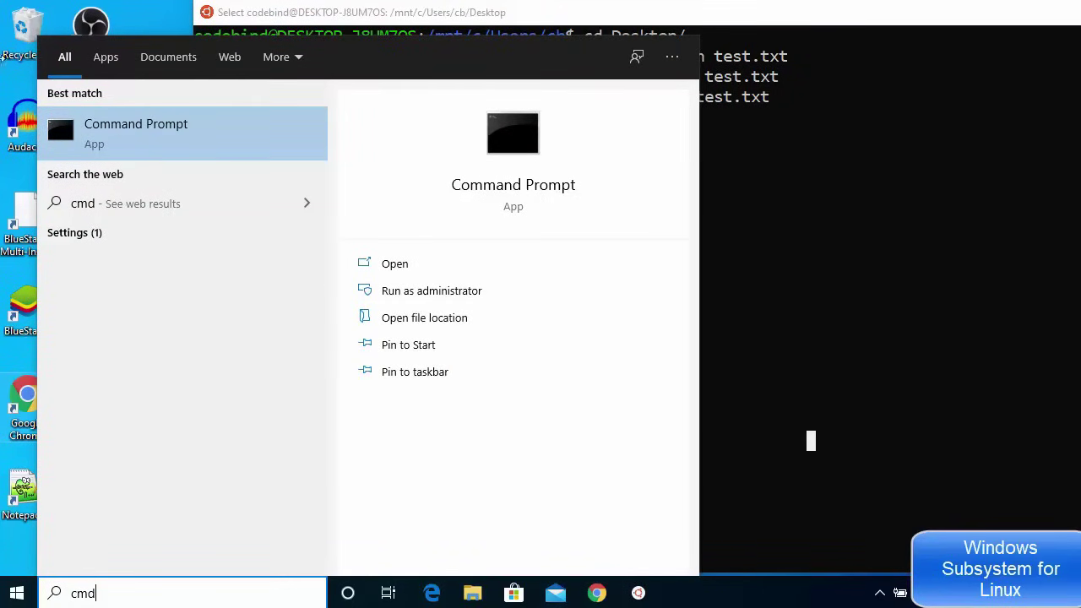
pyautogui.click(137, 136)
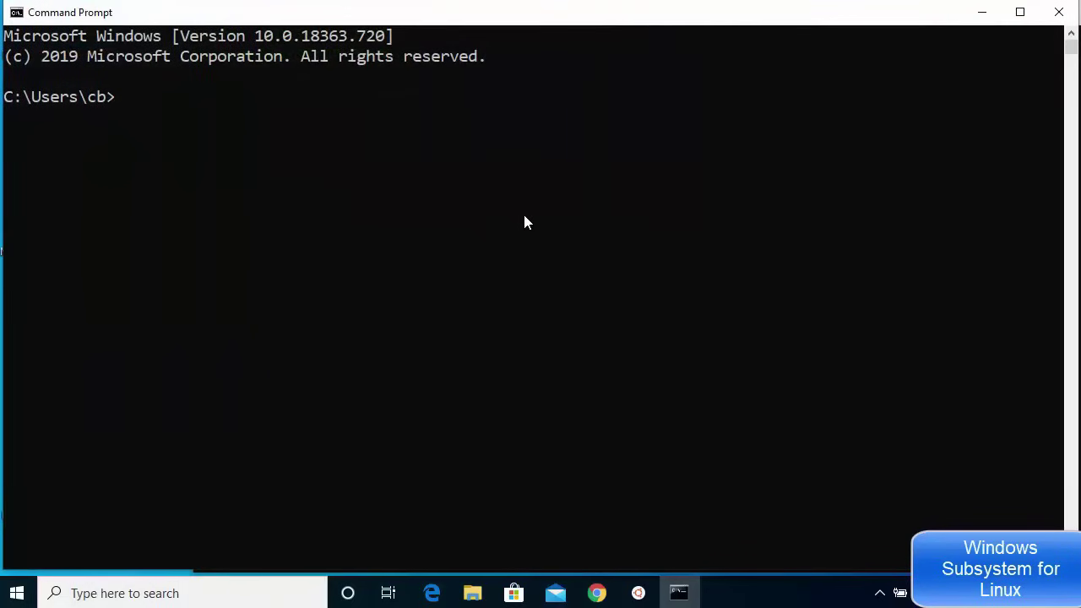
pyautogui.write('bash')
pyautogui.press('Return')
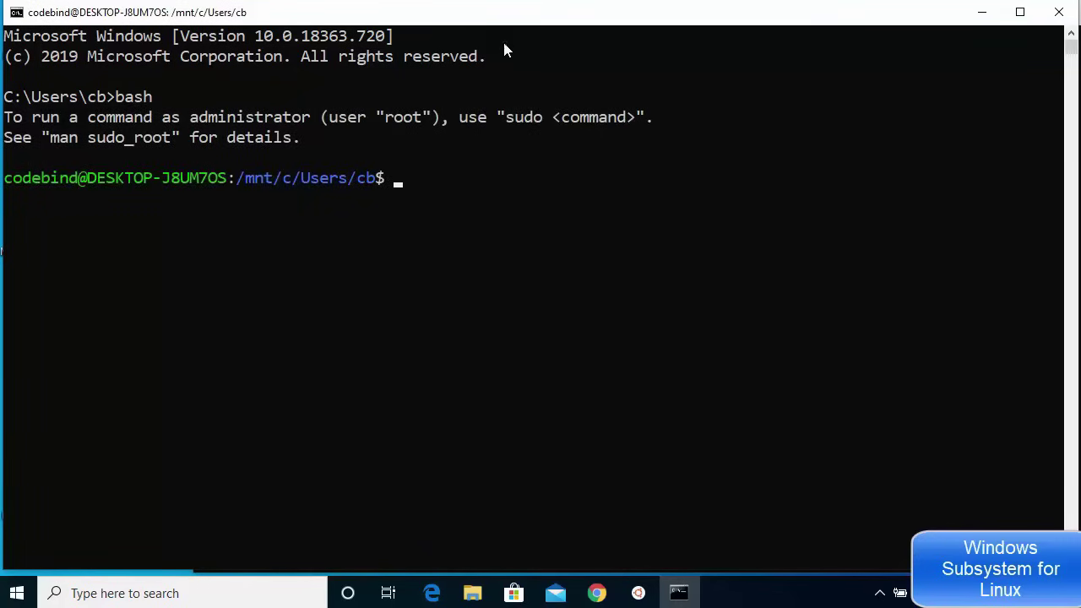
pyautogui.moveTo(511, 12); pyautogui.dragTo(655, 144)
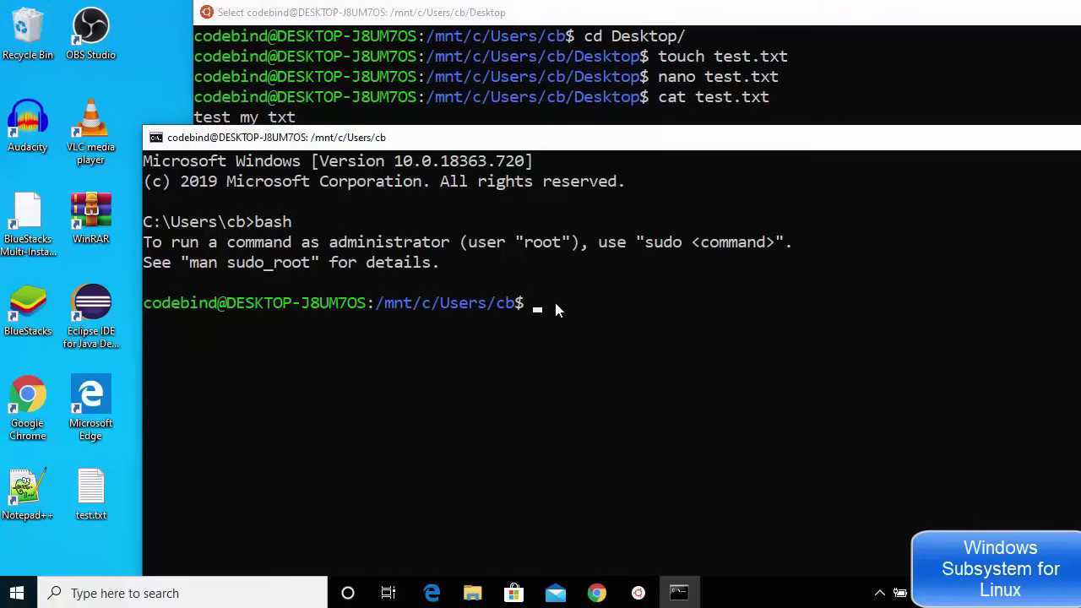
pyautogui.hotkey('alt', 'F4')
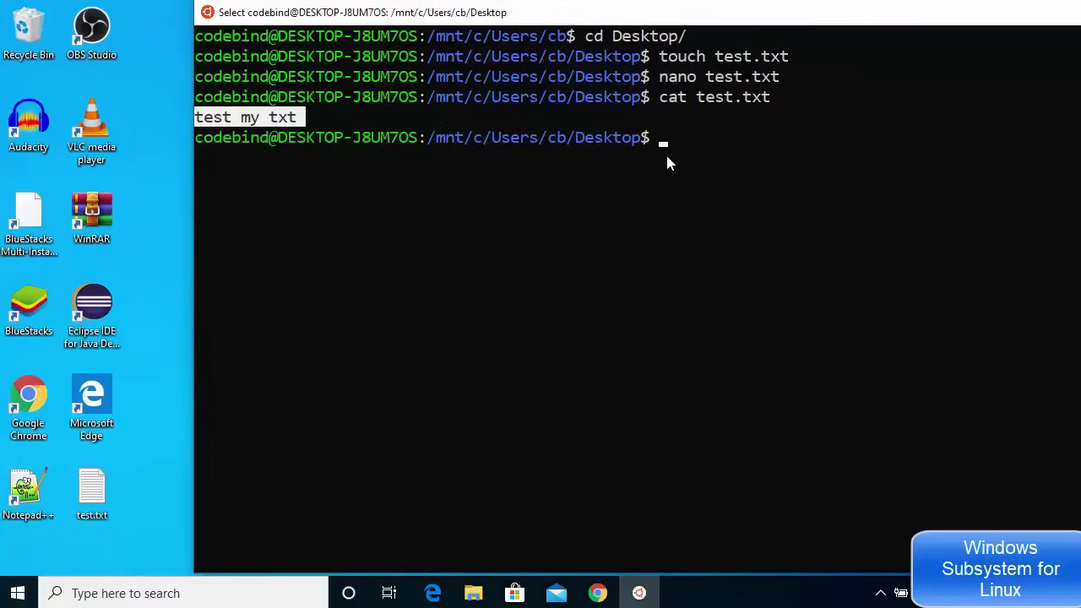